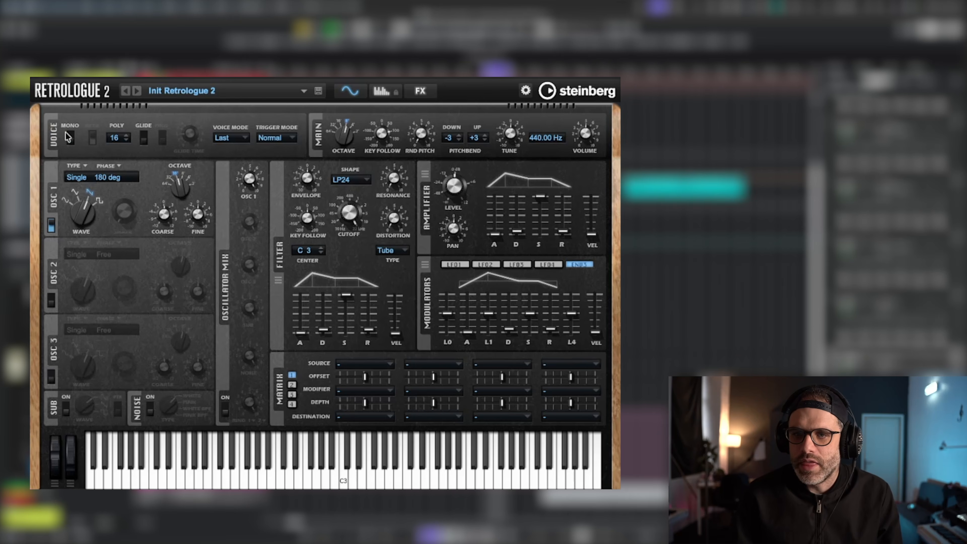
Make the voice monophonic, enable glide and set the trigger mode to Legato
{"action": "left_click", "coordinate": [70, 138]}
{"action": "left_click", "coordinate": [144, 138]}
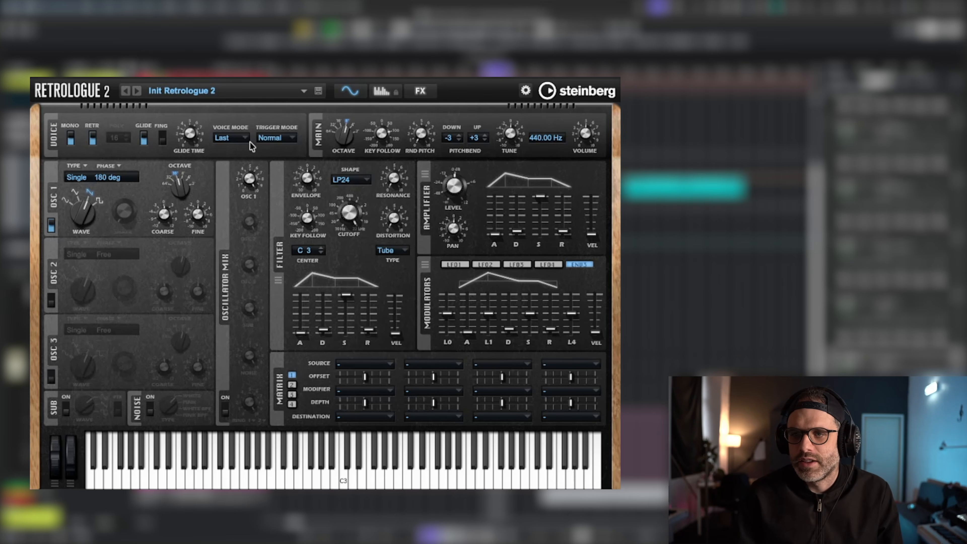
{"action": "left_click", "coordinate": [270, 138]}
{"action": "key", "text": "Escape"}
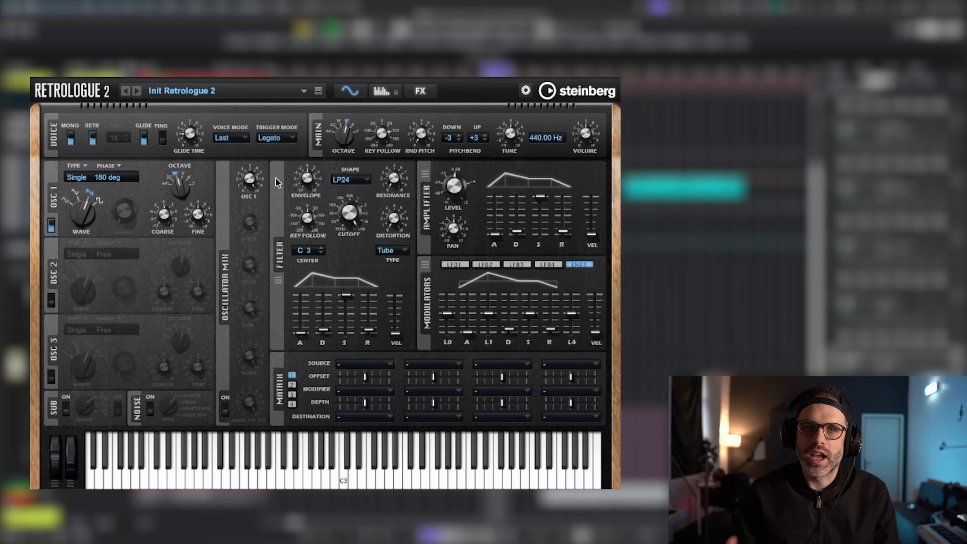
{"action": "mouse_move", "coordinate": [187, 138]}
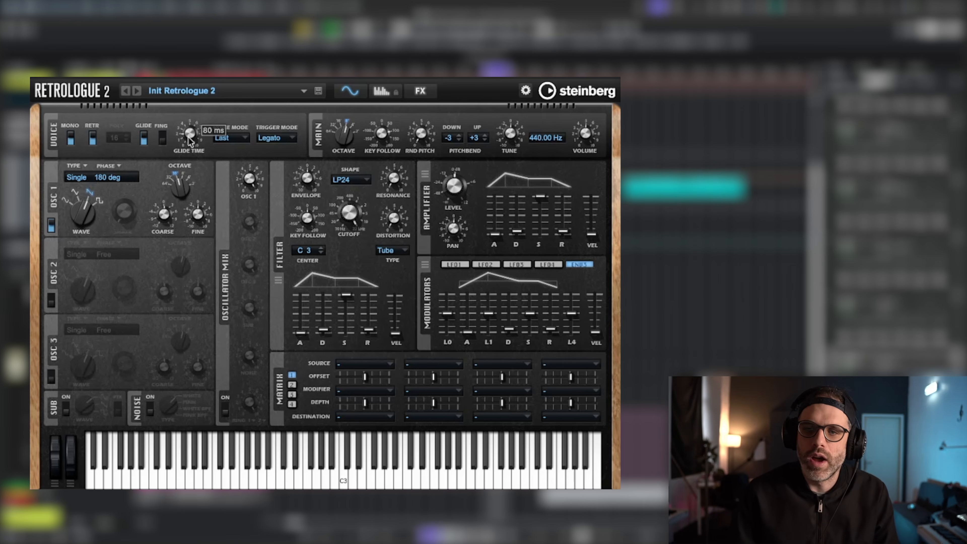
{"action": "mouse_move", "coordinate": [175, 292]}
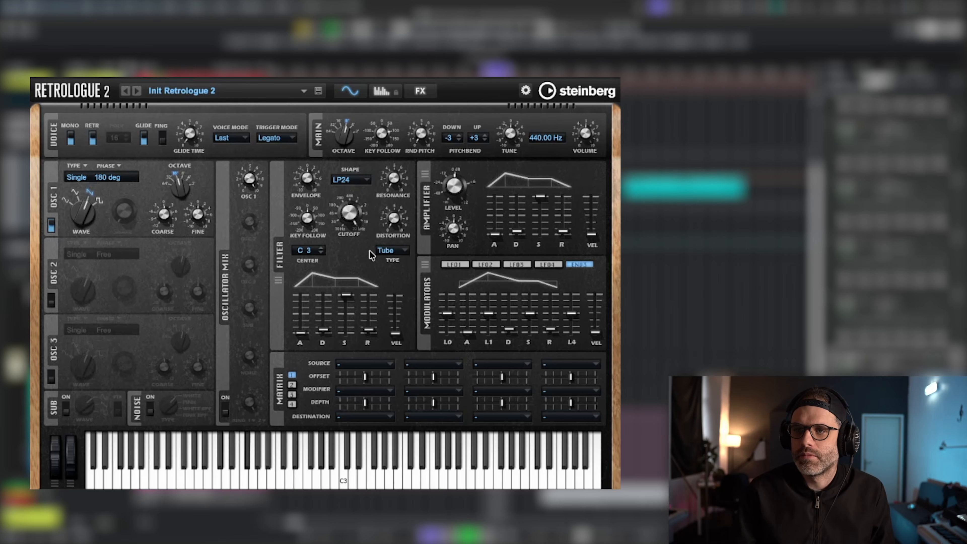
Lower the filter cutoff and adjust the filter's envelope amount and key follow
{"action": "mouse_move", "coordinate": [341, 201]}
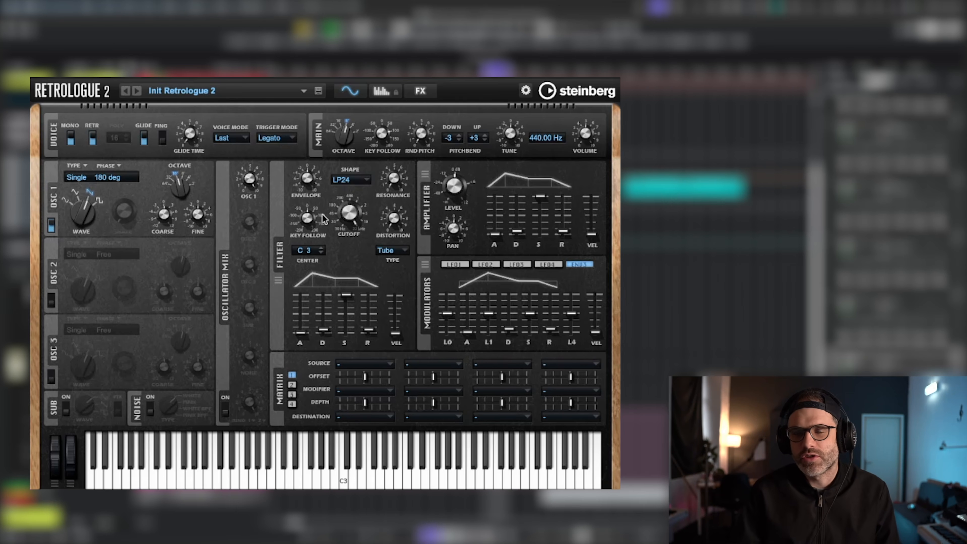
{"action": "left_click_drag", "start_coordinate": [350, 212], "coordinate": [340, 252]}
{"action": "mouse_move", "coordinate": [308, 185]}
{"action": "left_click_drag", "start_coordinate": [308, 186], "coordinate": [315, 157]}
{"action": "mouse_move", "coordinate": [308, 219]}
{"action": "left_mouse_down"}
{"action": "mouse_move", "coordinate": [322, 171]}
{"action": "mouse_move", "coordinate": [313, 217]}
{"action": "left_mouse_up"}
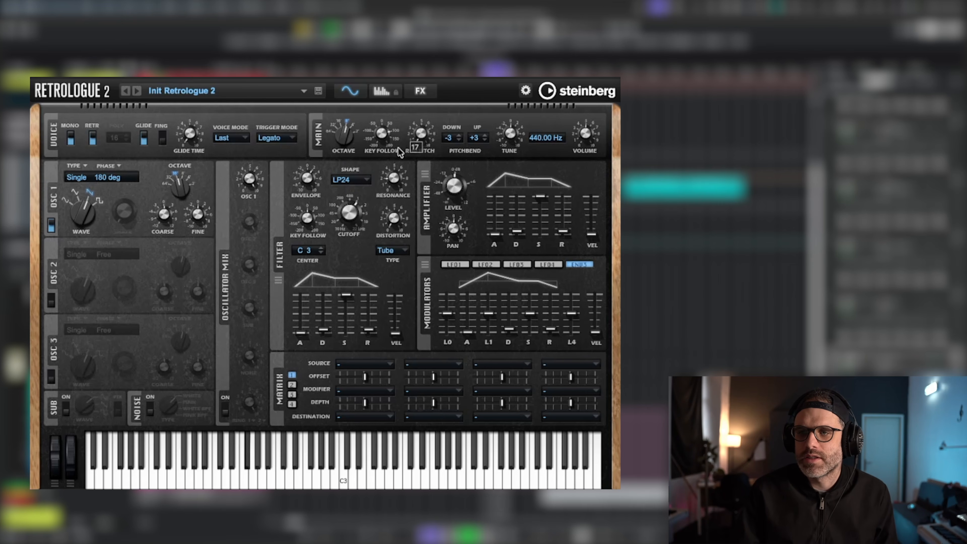
Raise the filter resonance and try the distortion at 33 %, returning the distortion to 0 %
{"action": "left_click_drag", "start_coordinate": [410, 92], "coordinate": [397, 179]}
{"action": "left_click_drag", "start_coordinate": [395, 216], "coordinate": [402, 179]}
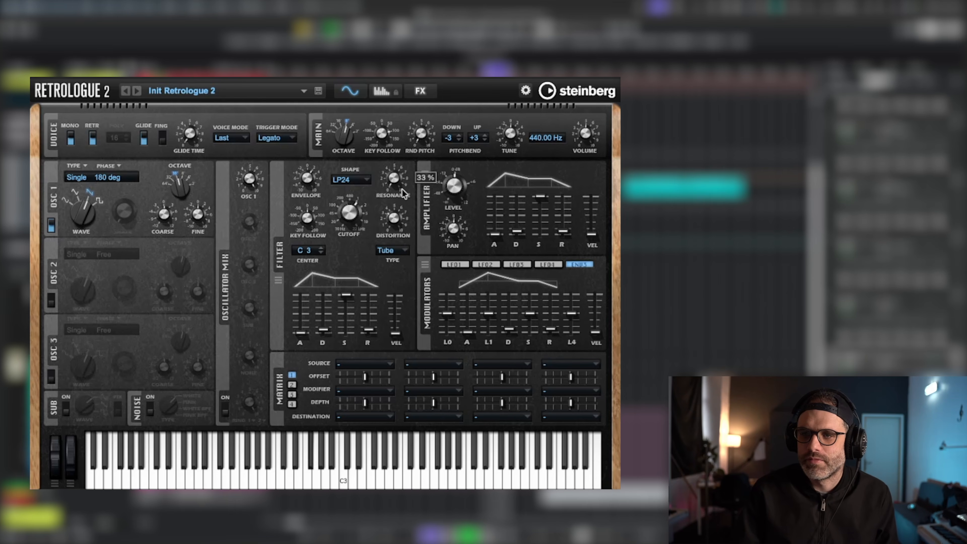
{"action": "left_click_drag", "start_coordinate": [399, 227], "coordinate": [399, 230]}
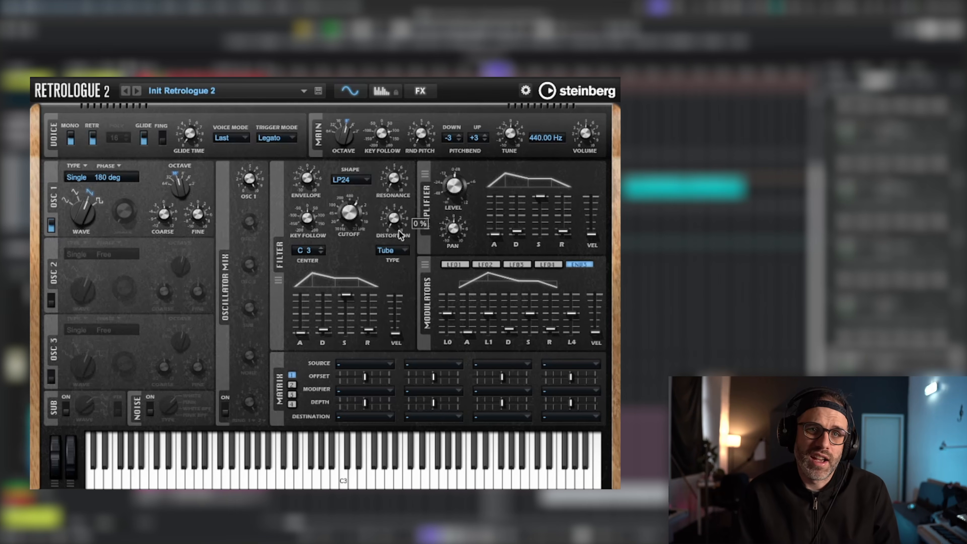
Reduce the filter cutoff further and increase the filter envelope amount
{"action": "left_click_drag", "start_coordinate": [307, 189], "coordinate": [308, 177]}
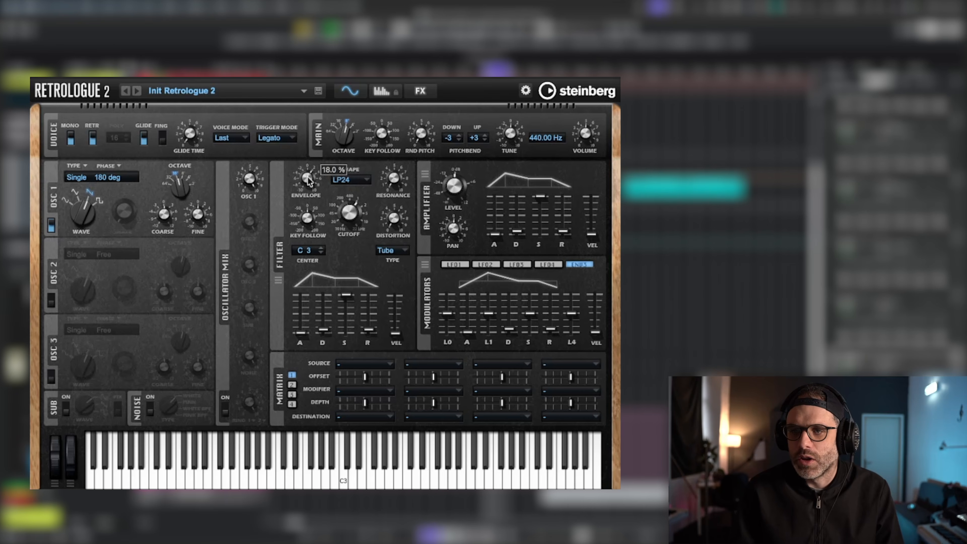
{"action": "left_click_drag", "start_coordinate": [346, 214], "coordinate": [349, 245]}
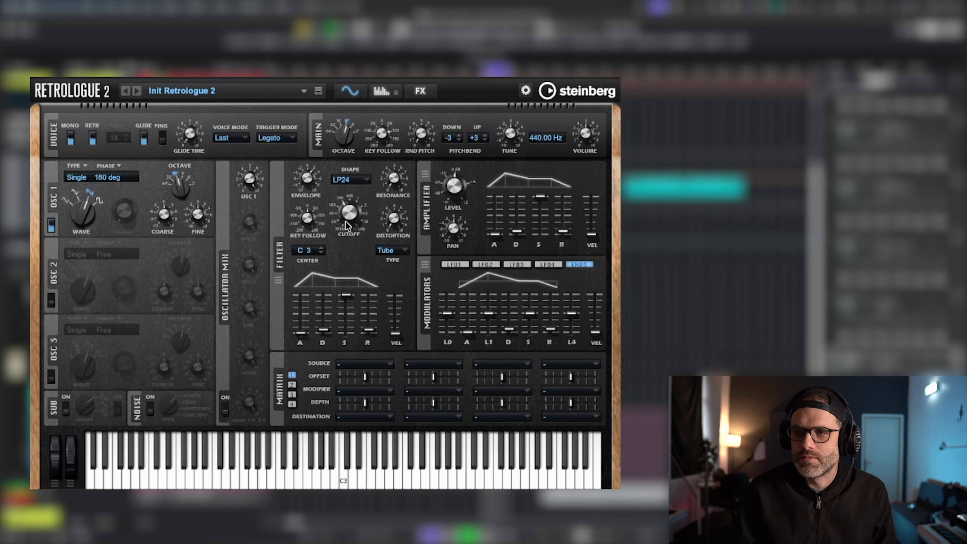
{"action": "mouse_move", "coordinate": [308, 178]}
{"action": "left_click_drag", "start_coordinate": [309, 182], "coordinate": [317, 161]}
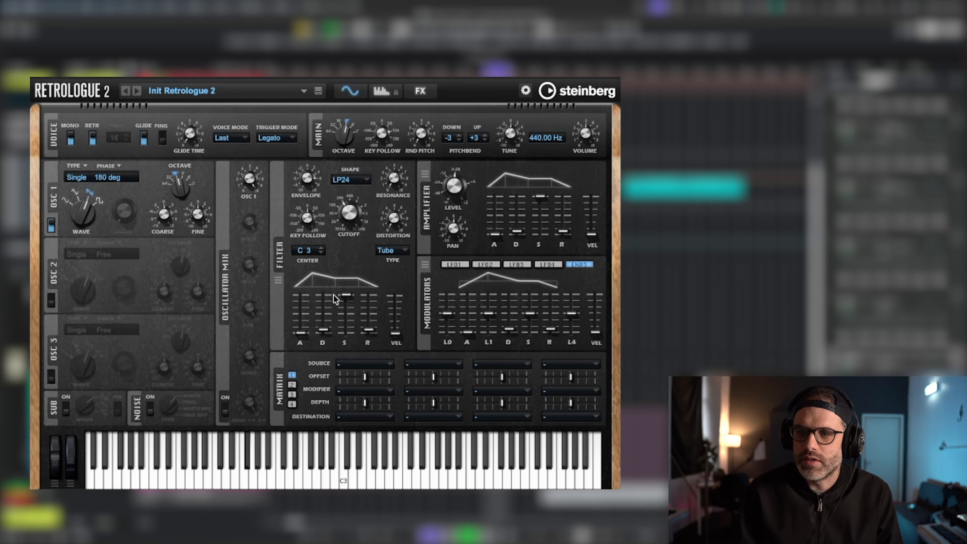
Drop the filter envelope's sustain to minimum, lengthen its decay to about 4278 ms and lower the cutoff
{"action": "left_click_drag", "start_coordinate": [345, 297], "coordinate": [328, 305]}
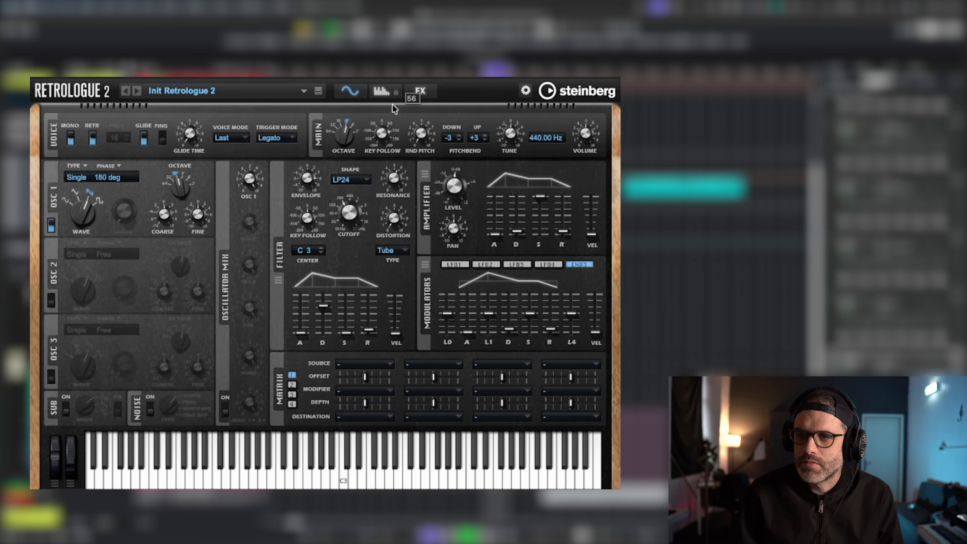
{"action": "left_click_drag", "start_coordinate": [344, 217], "coordinate": [345, 251]}
{"action": "mouse_move", "coordinate": [351, 217]}
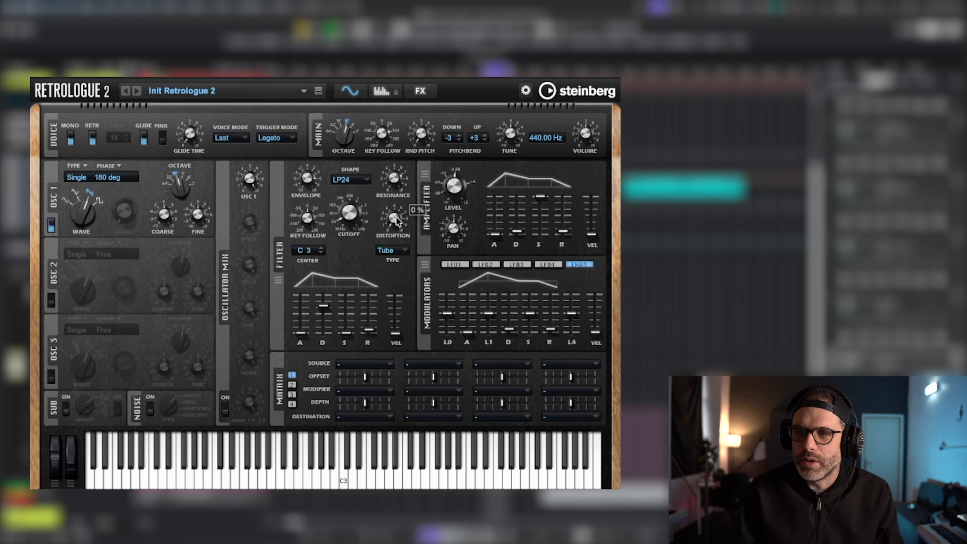
Add filter distortion and rebalance the cutoff and envelope amount around it
{"action": "left_click_drag", "start_coordinate": [395, 218], "coordinate": [393, 180]}
{"action": "left_click_drag", "start_coordinate": [354, 214], "coordinate": [358, 187]}
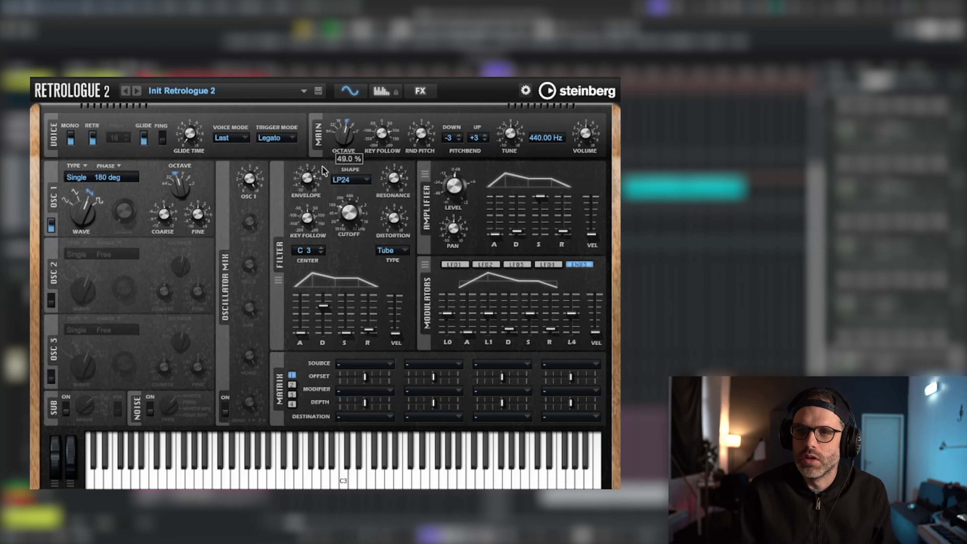
{"action": "left_click_drag", "start_coordinate": [310, 177], "coordinate": [309, 172]}
{"action": "mouse_move", "coordinate": [342, 213]}
{"action": "left_mouse_down"}
{"action": "mouse_move", "coordinate": [345, 196]}
{"action": "mouse_move", "coordinate": [341, 213]}
{"action": "left_mouse_up"}
{"action": "mouse_move", "coordinate": [310, 180]}
{"action": "left_mouse_down"}
{"action": "mouse_move", "coordinate": [347, 197]}
{"action": "mouse_move", "coordinate": [343, 205]}
{"action": "mouse_move", "coordinate": [310, 186]}
{"action": "left_mouse_up"}
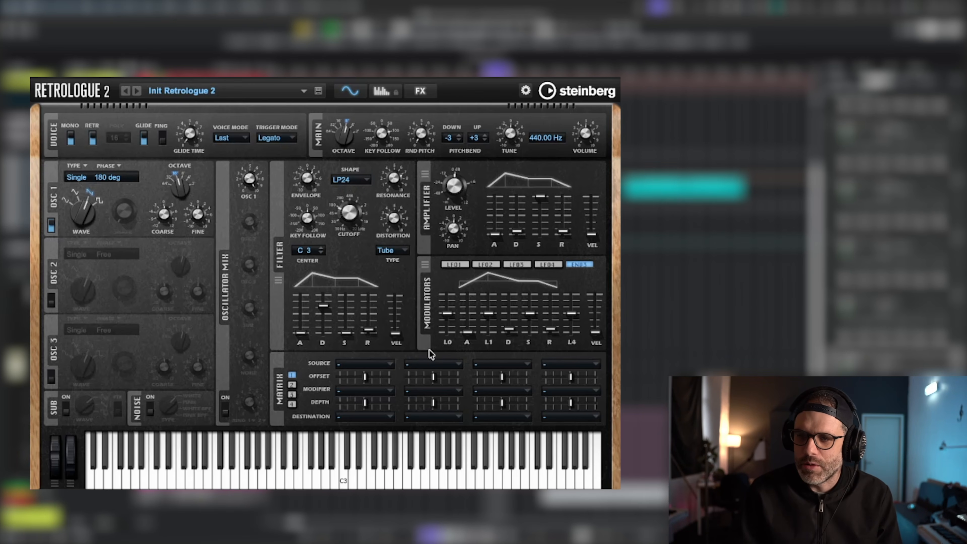
Try the Clip distortion type at 36 % in the filter, then restore the Tube type
{"action": "left_click", "coordinate": [386, 251]}
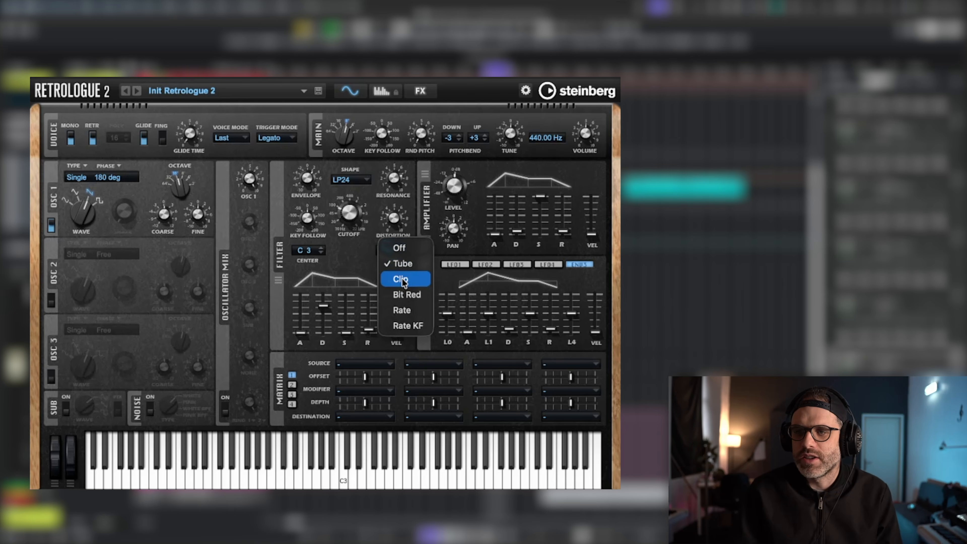
{"action": "left_click", "coordinate": [401, 280]}
{"action": "left_click_drag", "start_coordinate": [400, 201], "coordinate": [397, 221]}
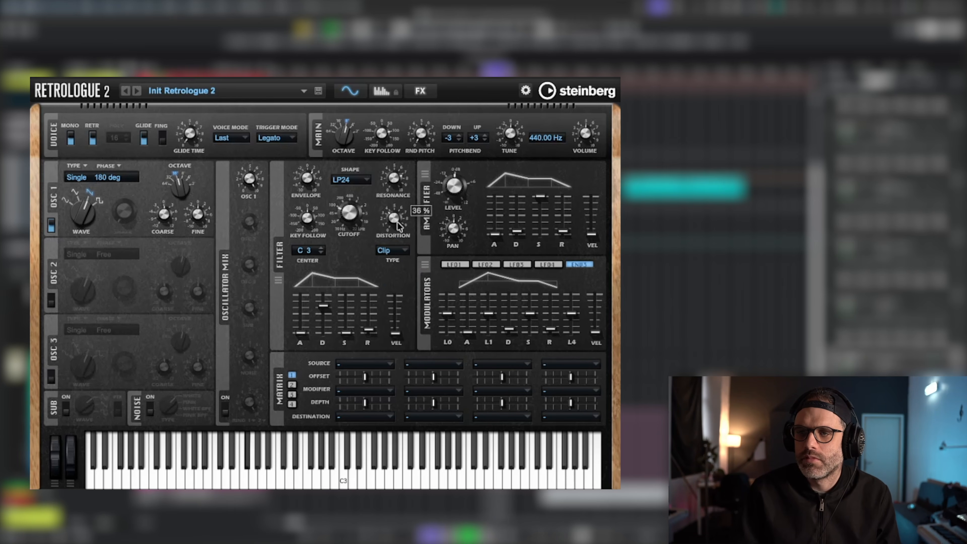
{"action": "left_click", "coordinate": [396, 252]}
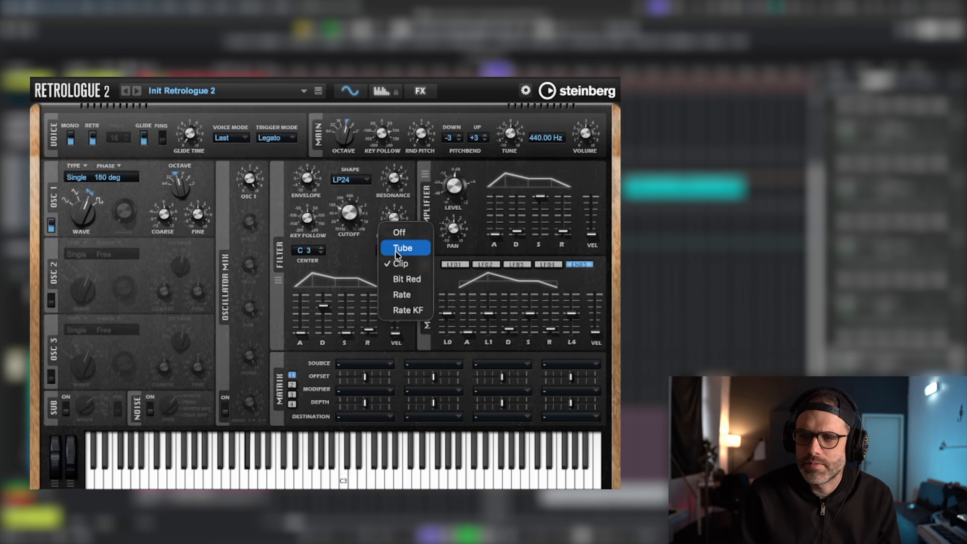
{"action": "left_click", "coordinate": [405, 250]}
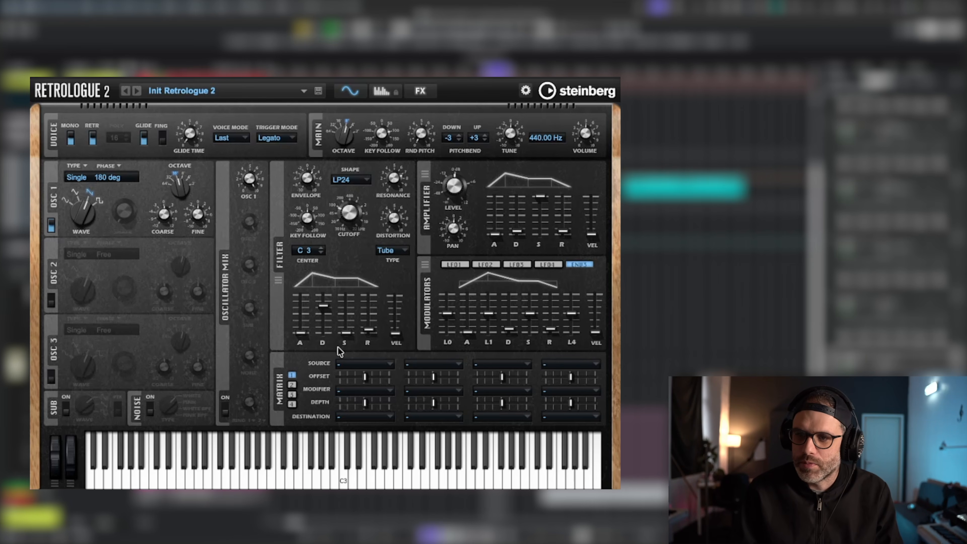
Bring all Env 3 levels down to minimum and set its decay to 53 ms
{"action": "mouse_move", "coordinate": [447, 314]}
{"action": "left_click_drag", "start_coordinate": [447, 314], "coordinate": [572, 332]}
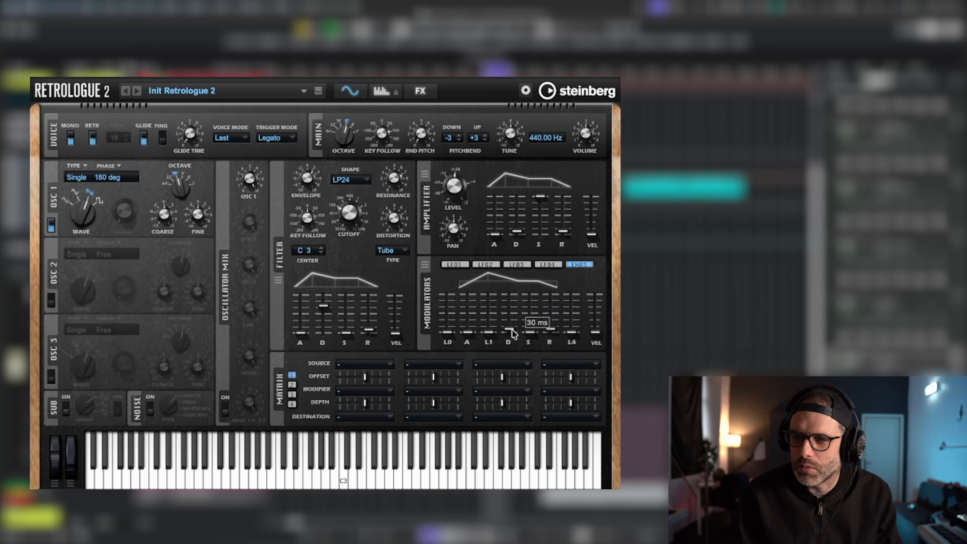
{"action": "left_click_drag", "start_coordinate": [513, 329], "coordinate": [512, 327]}
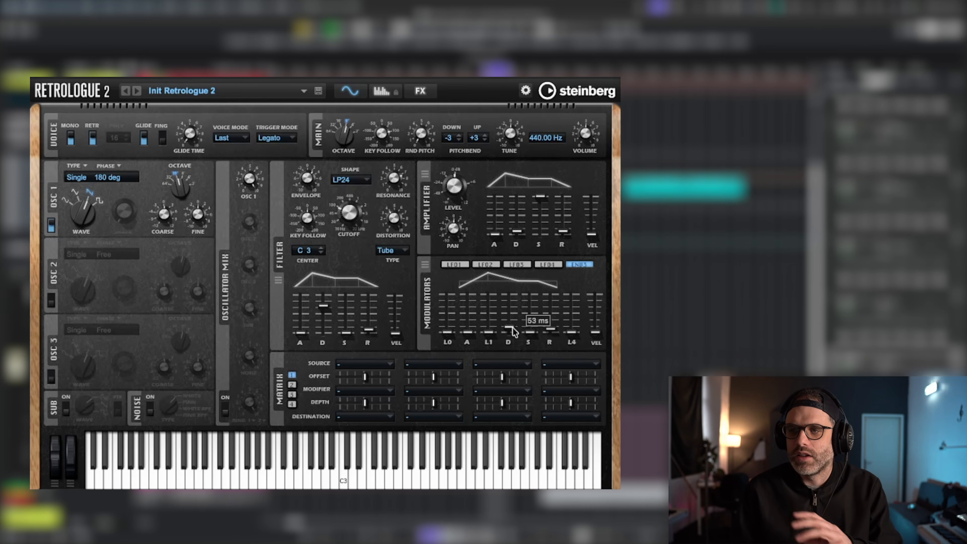
Route Env 3 to Cutoff in the first modulation matrix slot with a depth of -22.1
{"action": "left_click", "coordinate": [355, 364]}
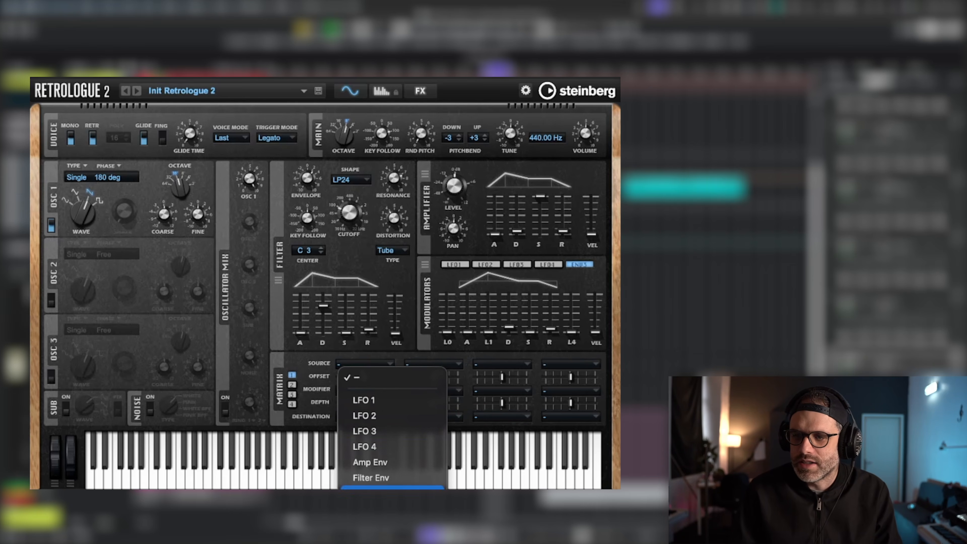
{"action": "key", "text": "Escape"}
{"action": "left_click", "coordinate": [368, 419]}
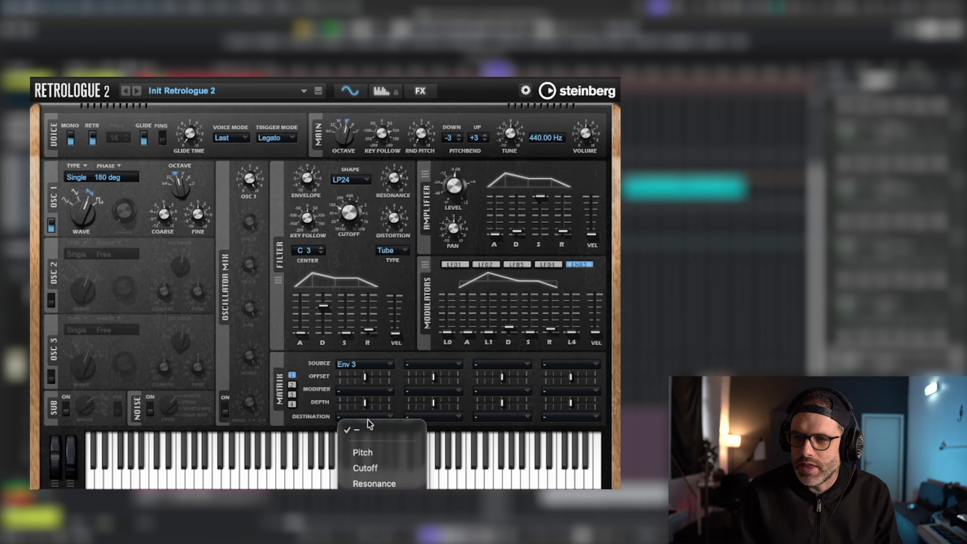
{"action": "left_click", "coordinate": [376, 462]}
{"action": "mouse_move", "coordinate": [364, 402]}
{"action": "left_mouse_down"}
{"action": "mouse_move", "coordinate": [373, 406]}
{"action": "mouse_move", "coordinate": [346, 407]}
{"action": "left_mouse_up"}
{"action": "left_click_drag", "start_coordinate": [355, 410], "coordinate": [361, 412]}
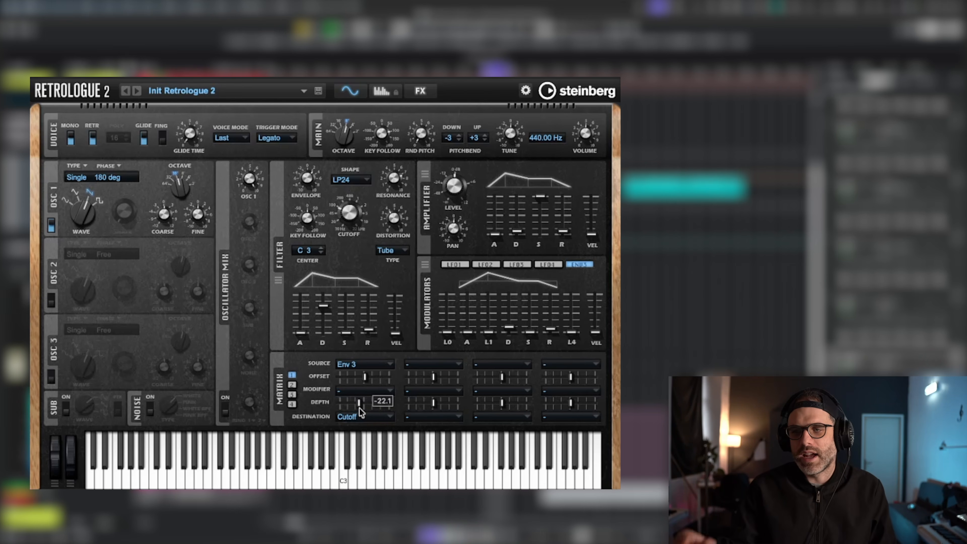
Fine-tune the filter with an envelope amount of about 20 % and a cutoff of 97 Hz
{"action": "mouse_move", "coordinate": [327, 301]}
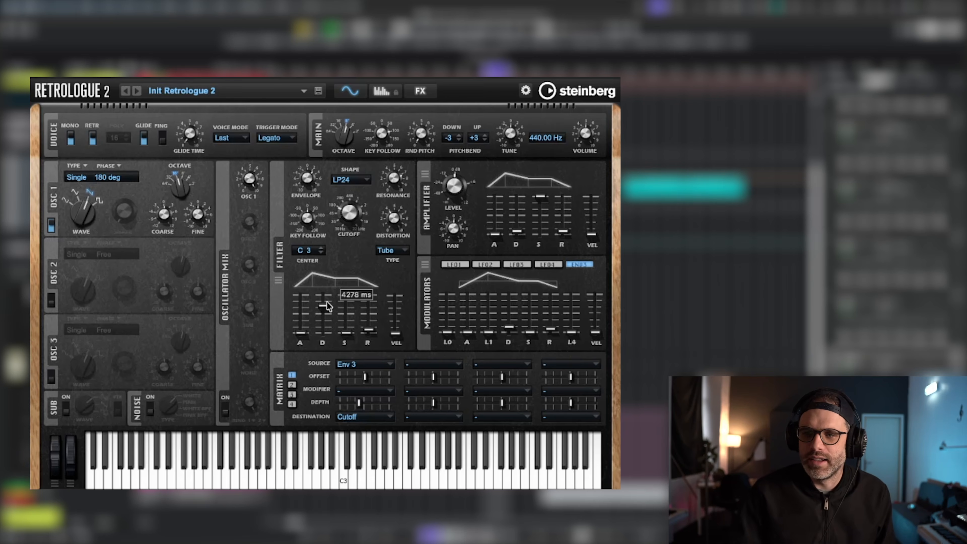
{"action": "mouse_move", "coordinate": [390, 210]}
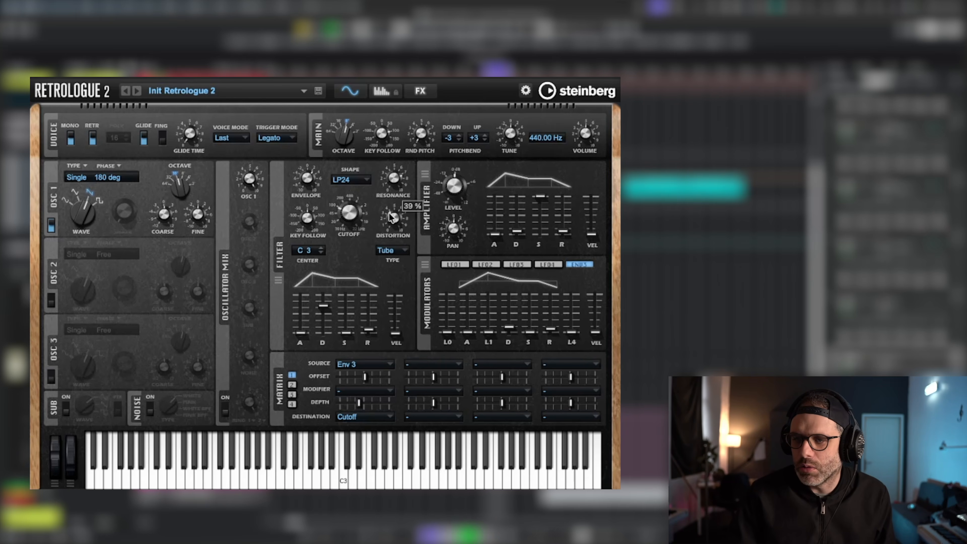
{"action": "mouse_move", "coordinate": [347, 212]}
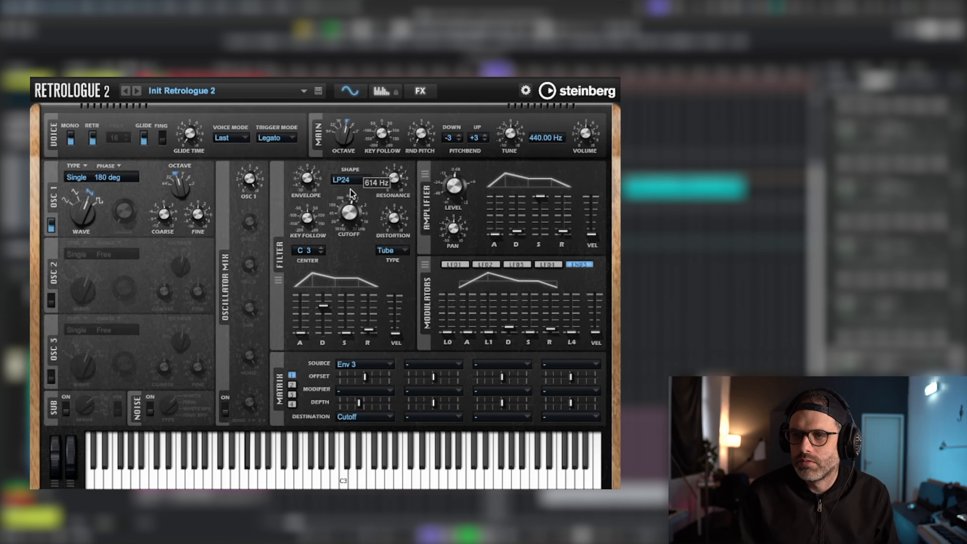
{"action": "mouse_move", "coordinate": [319, 187]}
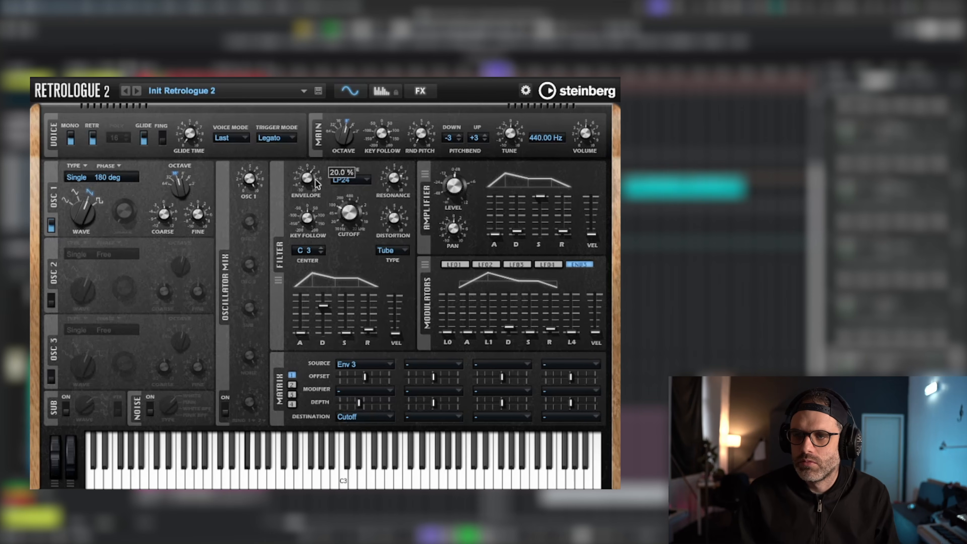
{"action": "left_click_drag", "start_coordinate": [339, 203], "coordinate": [356, 216]}
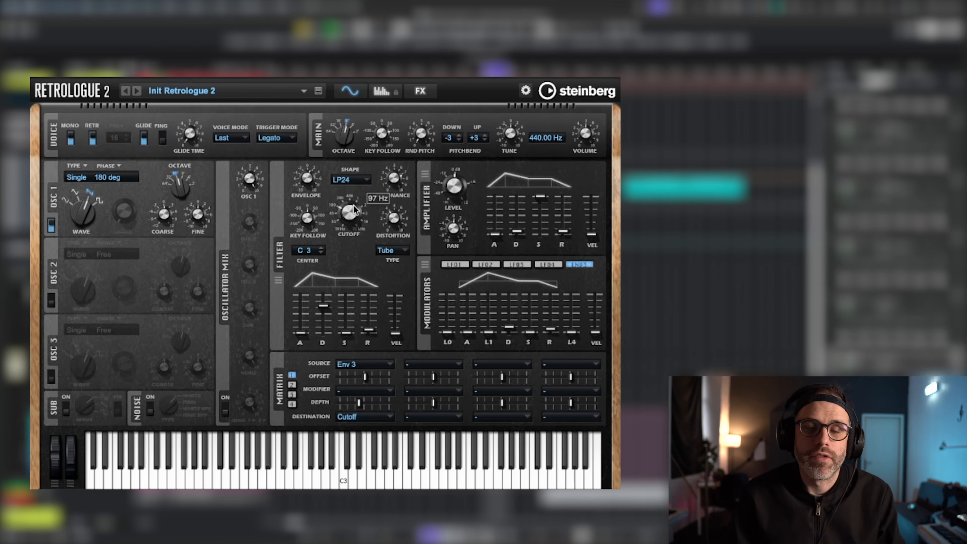
Change the filter shape to BP24, set the cutoff to 83 Hz and readjust the envelope amount
{"action": "left_click", "coordinate": [367, 182]}
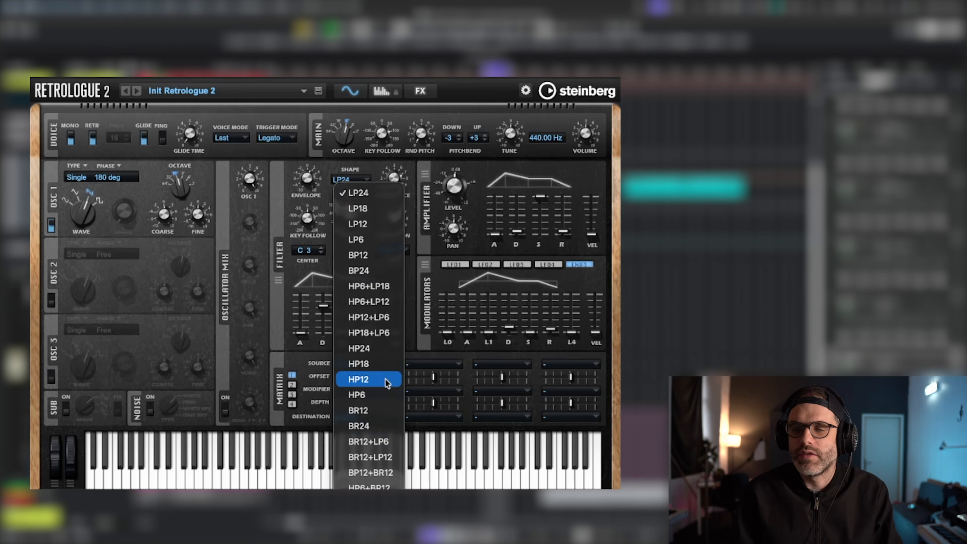
{"action": "left_click", "coordinate": [396, 271]}
{"action": "mouse_move", "coordinate": [352, 213]}
{"action": "mouse_move", "coordinate": [354, 219]}
{"action": "left_mouse_down"}
{"action": "mouse_move", "coordinate": [350, 195]}
{"action": "mouse_move", "coordinate": [353, 210]}
{"action": "left_mouse_up"}
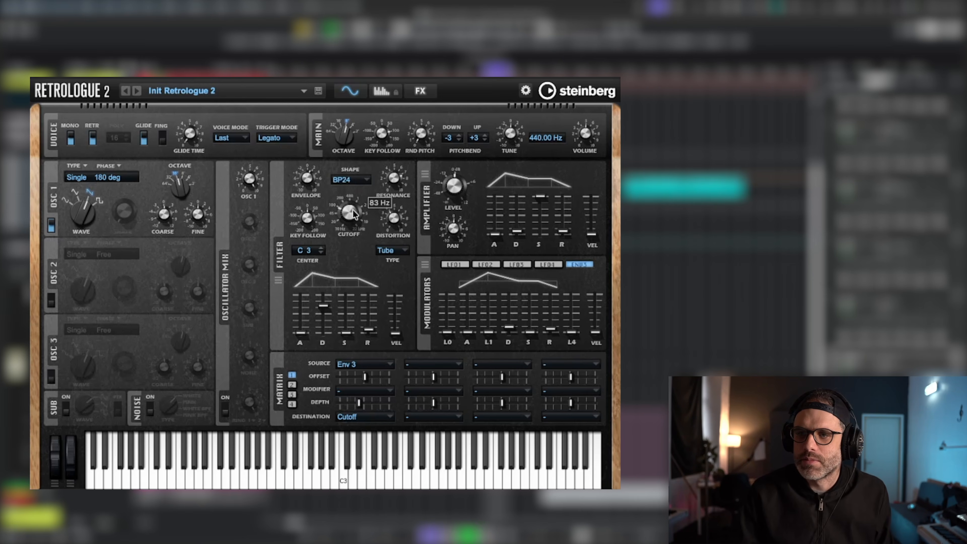
{"action": "mouse_move", "coordinate": [313, 183]}
{"action": "left_mouse_down"}
{"action": "mouse_move", "coordinate": [319, 148]}
{"action": "mouse_move", "coordinate": [318, 178]}
{"action": "left_mouse_up"}
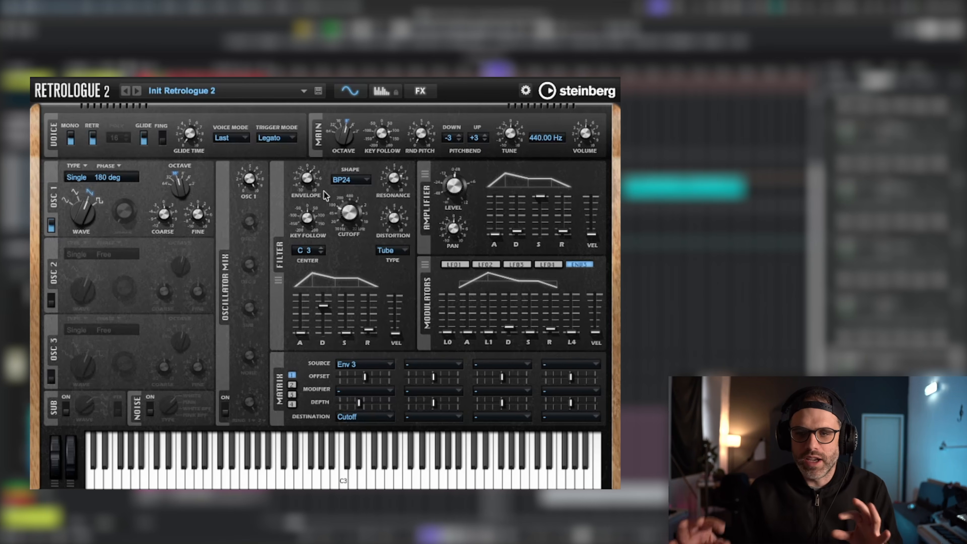
Change the filter shape to HP6+LP18
{"action": "left_click", "coordinate": [353, 177]}
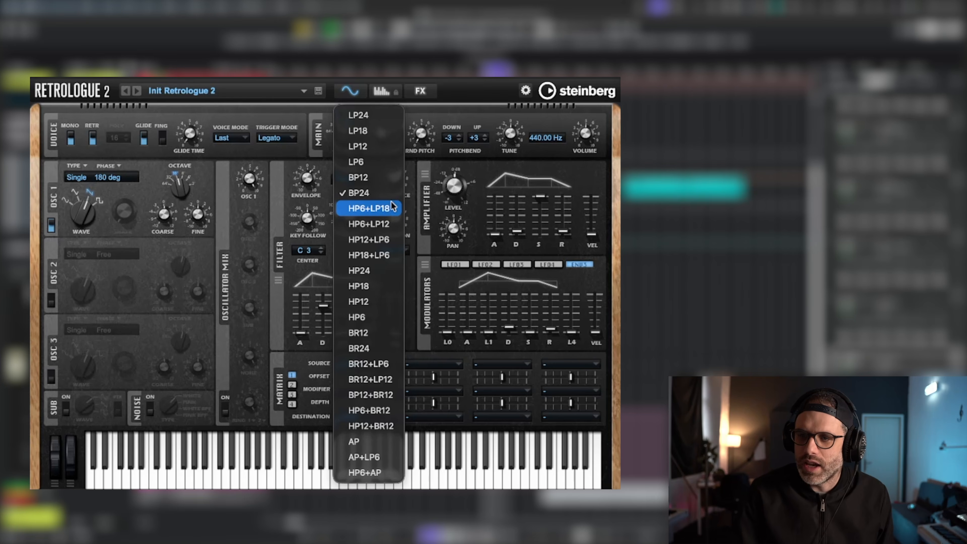
{"action": "left_click", "coordinate": [384, 193]}
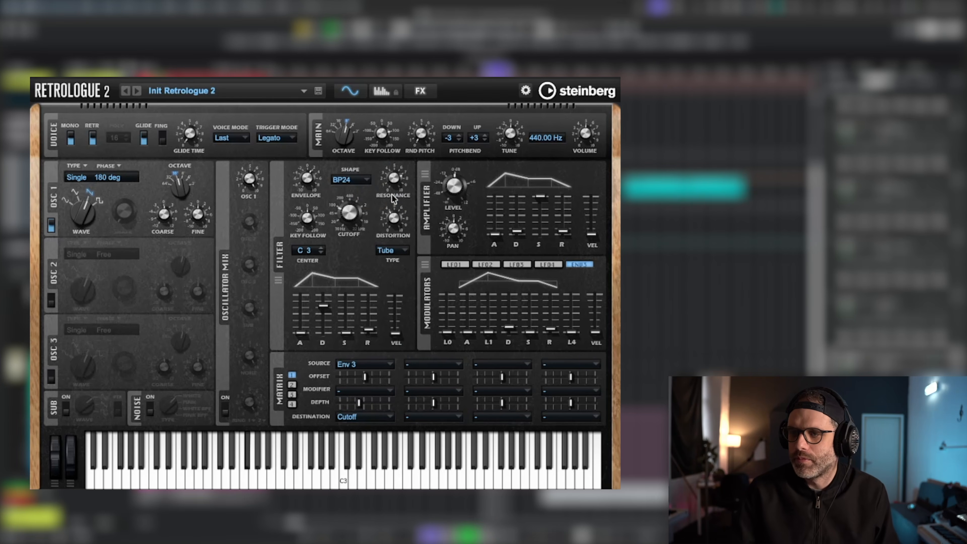
{"action": "left_click", "coordinate": [354, 181]}
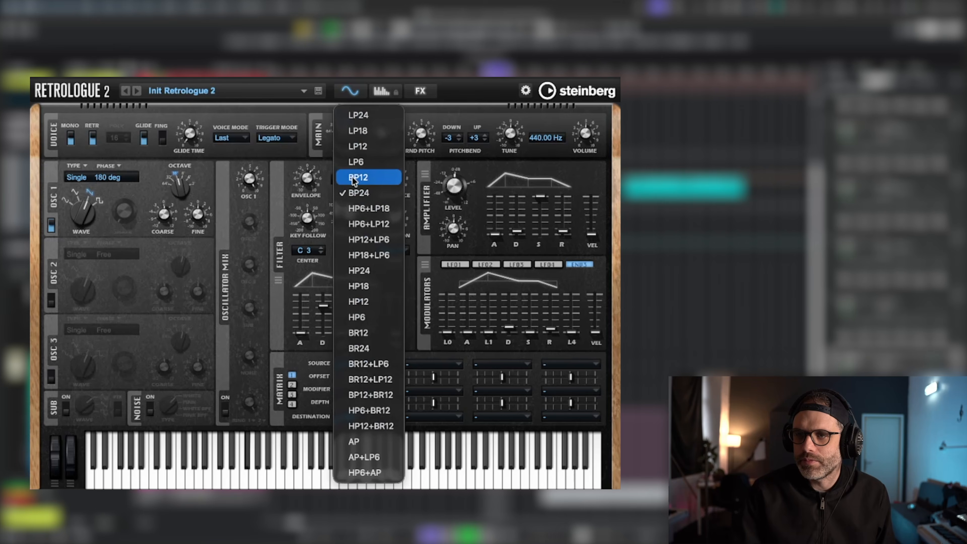
{"action": "left_click", "coordinate": [365, 209]}
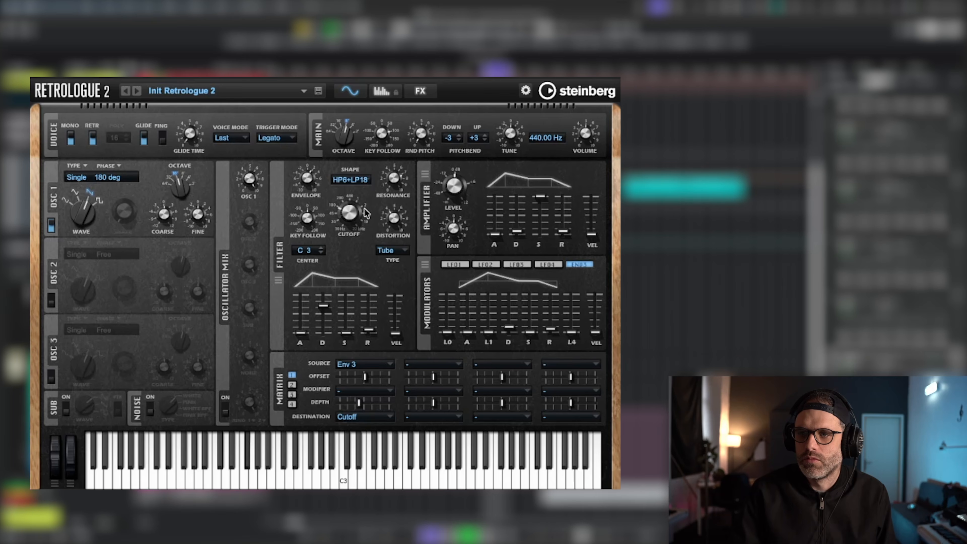
Rebalance the filter by readjusting its cutoff, envelope amount and envelope decay by ear
{"action": "mouse_move", "coordinate": [351, 212]}
{"action": "left_click_drag", "start_coordinate": [352, 204], "coordinate": [355, 229]}
{"action": "mouse_move", "coordinate": [315, 178]}
{"action": "left_click_drag", "start_coordinate": [315, 179], "coordinate": [313, 177]}
{"action": "left_click_drag", "start_coordinate": [323, 305], "coordinate": [326, 309]}
{"action": "mouse_move", "coordinate": [350, 214]}
{"action": "left_mouse_down"}
{"action": "mouse_move", "coordinate": [352, 173]}
{"action": "mouse_move", "coordinate": [351, 215]}
{"action": "left_mouse_up"}
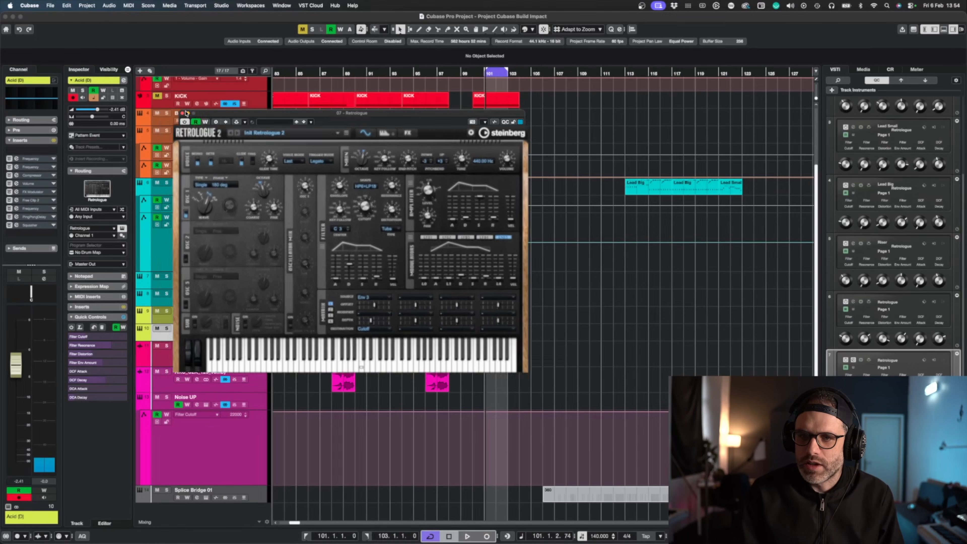
Close the synth and examine the velocity and gate lanes of the pattern on the Acid (D) track during playback
{"action": "left_click", "coordinate": [183, 115]}
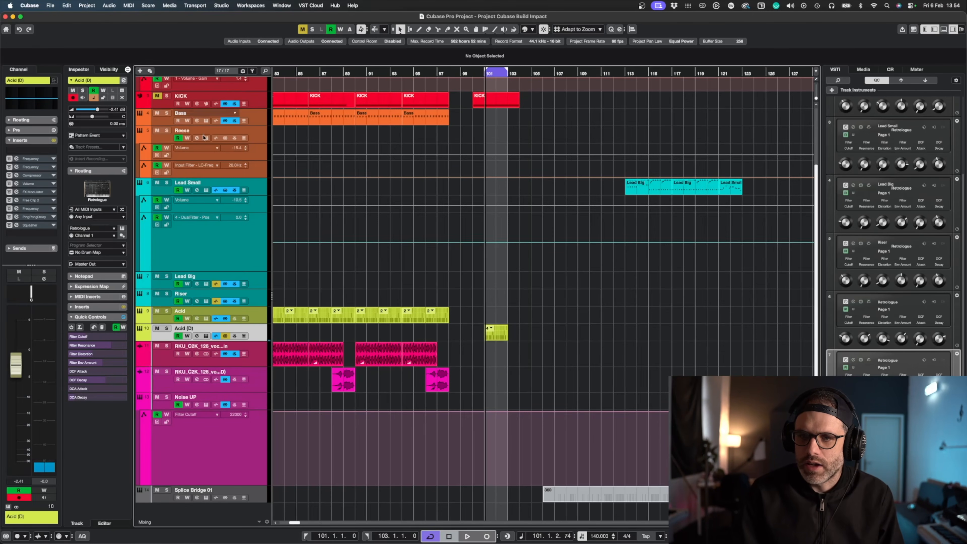
{"action": "double_click", "coordinate": [500, 339]}
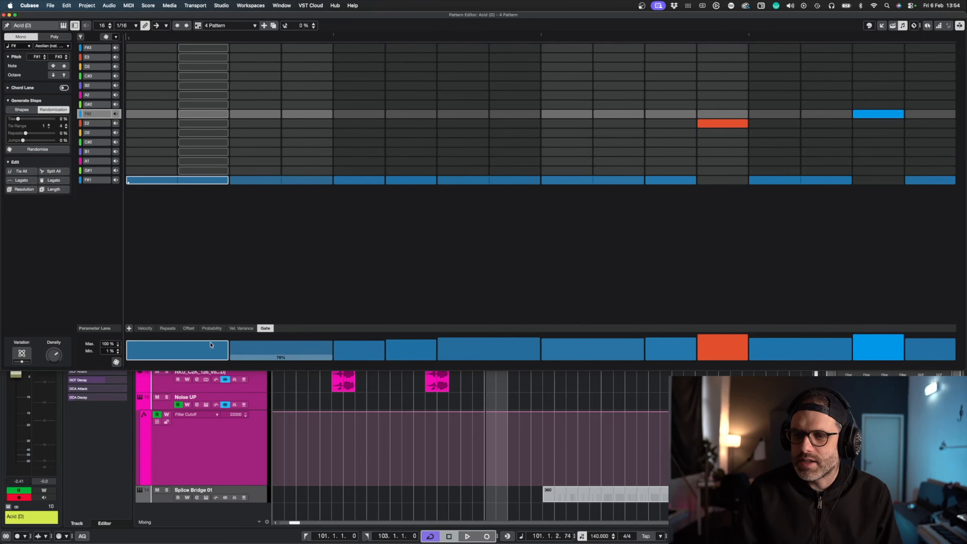
{"action": "left_click", "coordinate": [145, 329]}
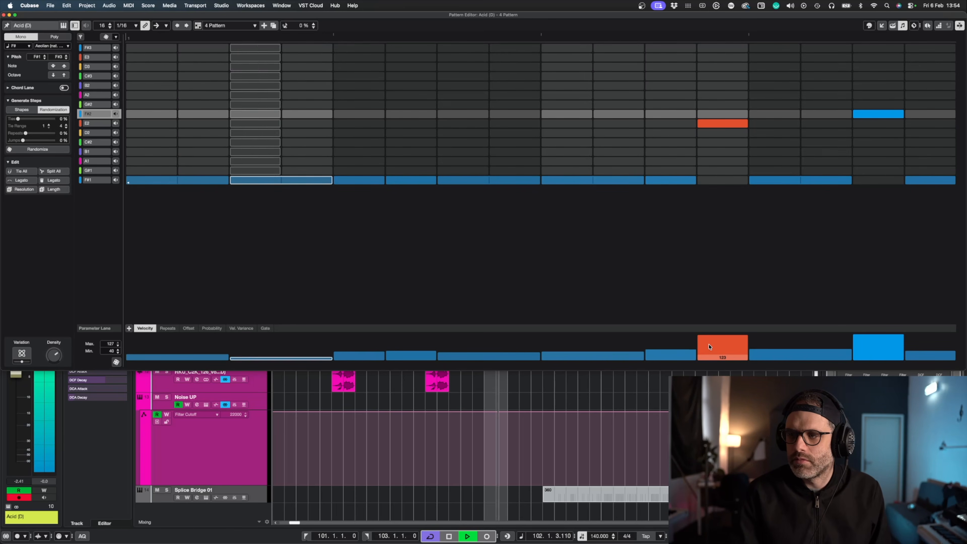
{"action": "key", "text": "space"}
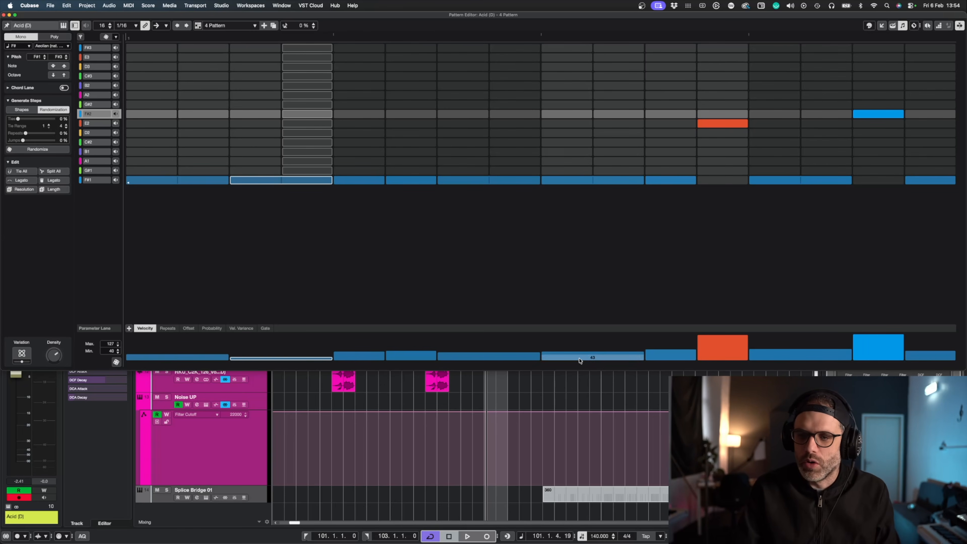
{"action": "left_click", "coordinate": [265, 328]}
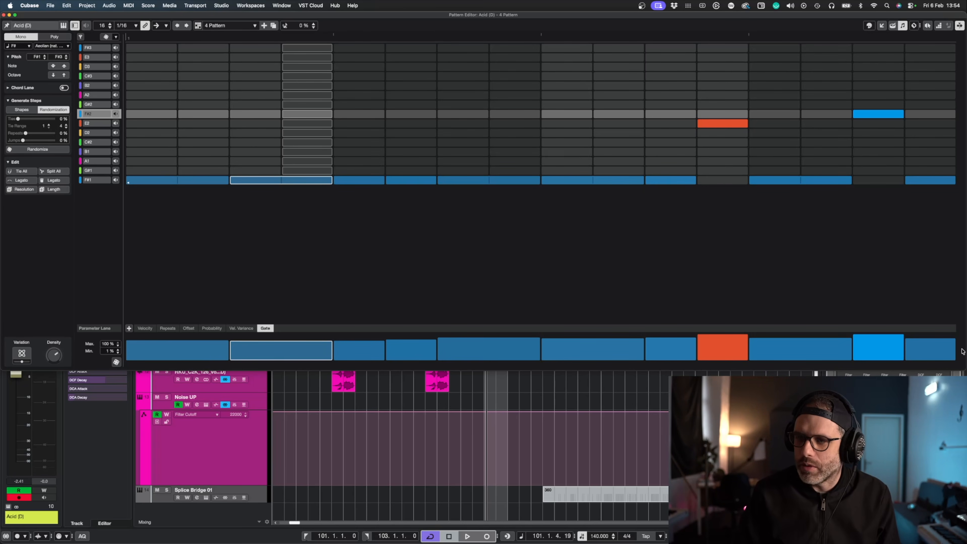
{"action": "key", "text": "Return"}
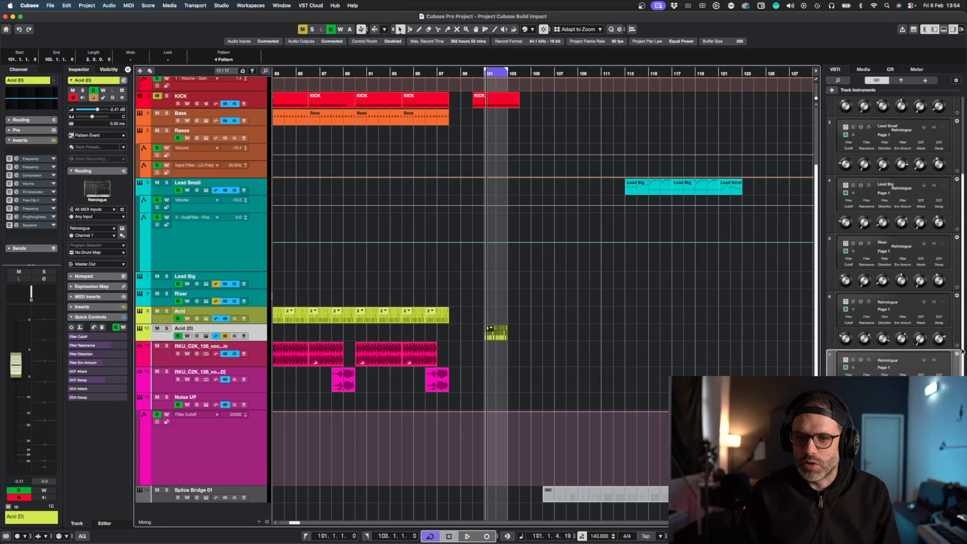
Reopen the Acid (D) track's synth and route Velocity to Cutoff in the second modulation matrix slot
{"action": "key", "text": "KP_1"}
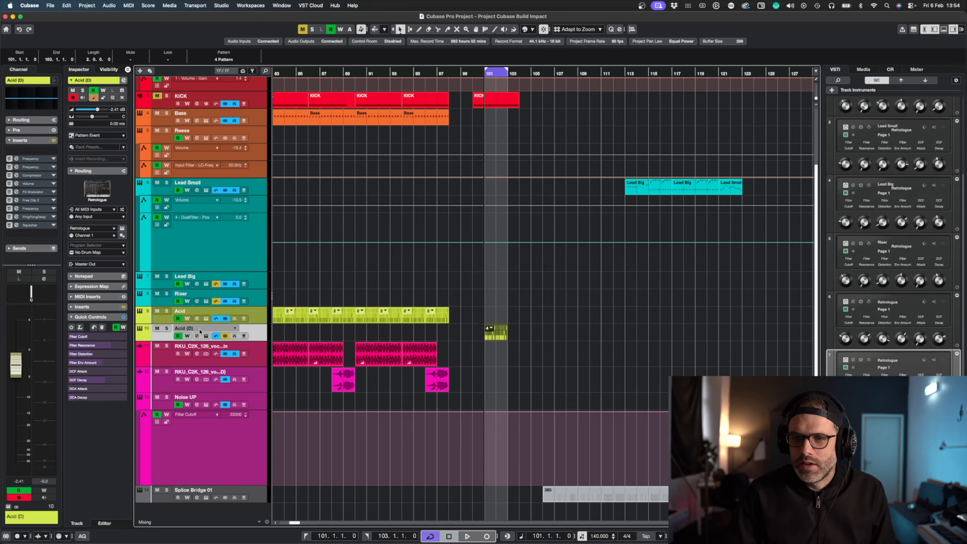
{"action": "left_click", "coordinate": [206, 336]}
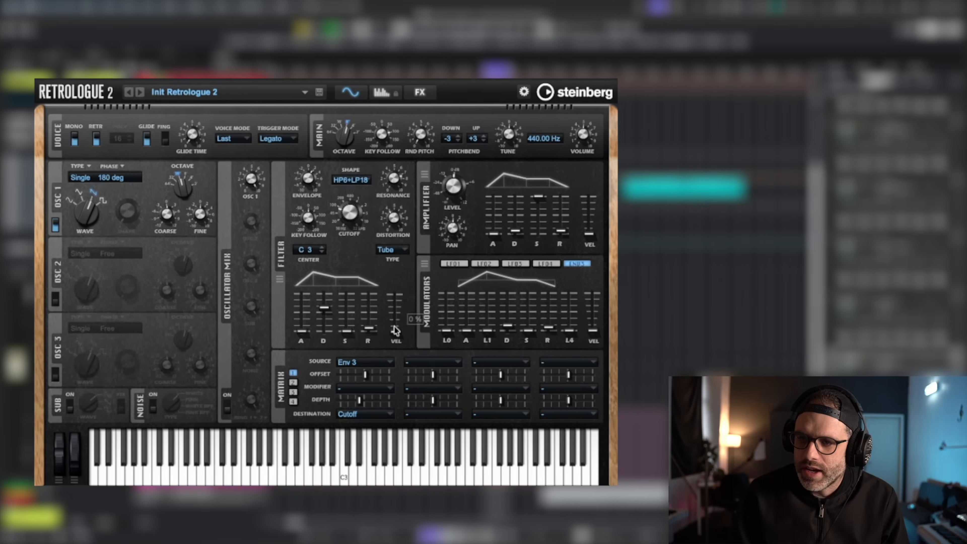
{"action": "mouse_move", "coordinate": [393, 277]}
{"action": "left_click_drag", "start_coordinate": [395, 335], "coordinate": [410, 362]}
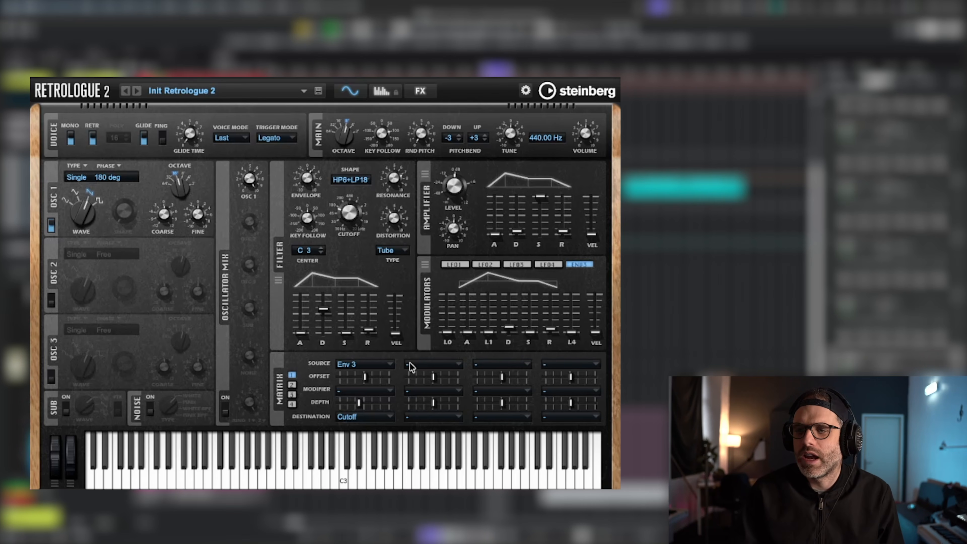
{"action": "left_click", "coordinate": [432, 363]}
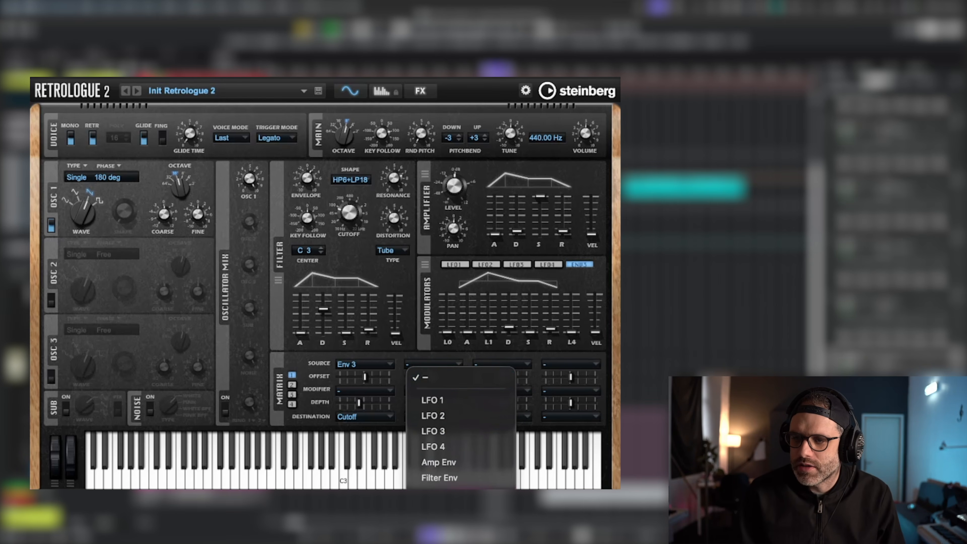
{"action": "left_click", "coordinate": [438, 495]}
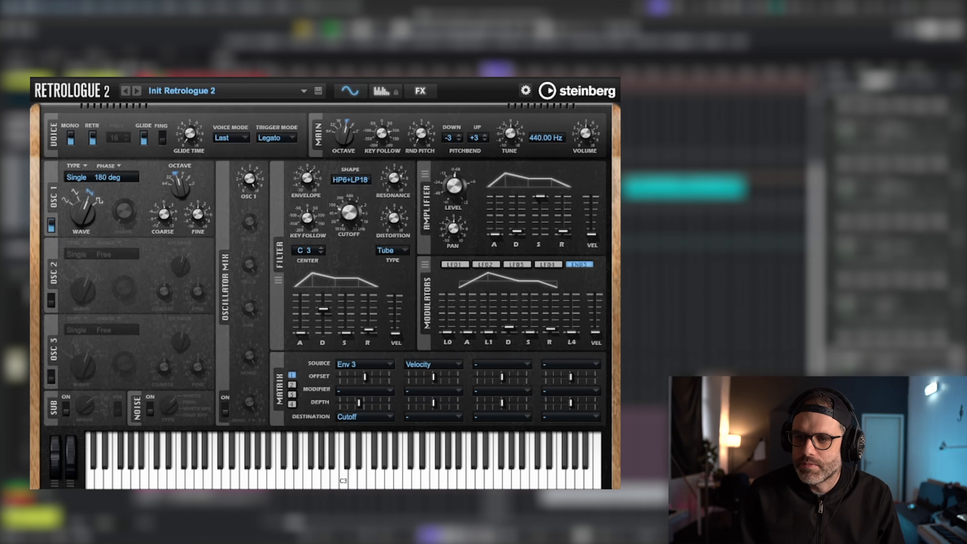
{"action": "left_click", "coordinate": [450, 415]}
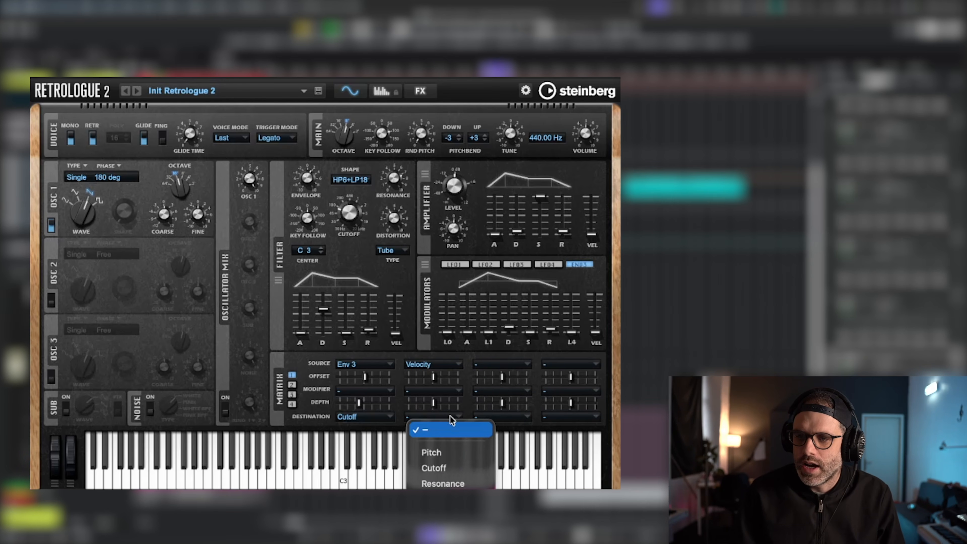
{"action": "left_click", "coordinate": [448, 471]}
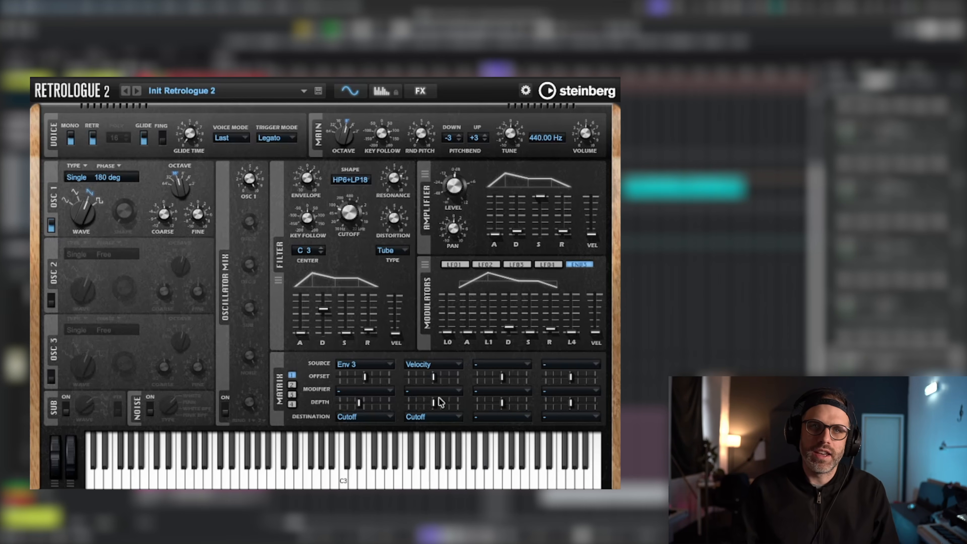
Raise the depth of the Velocity-to-Cutoff modulation above zero and fine-tune the filter cutoff by ear
{"action": "mouse_move", "coordinate": [438, 401]}
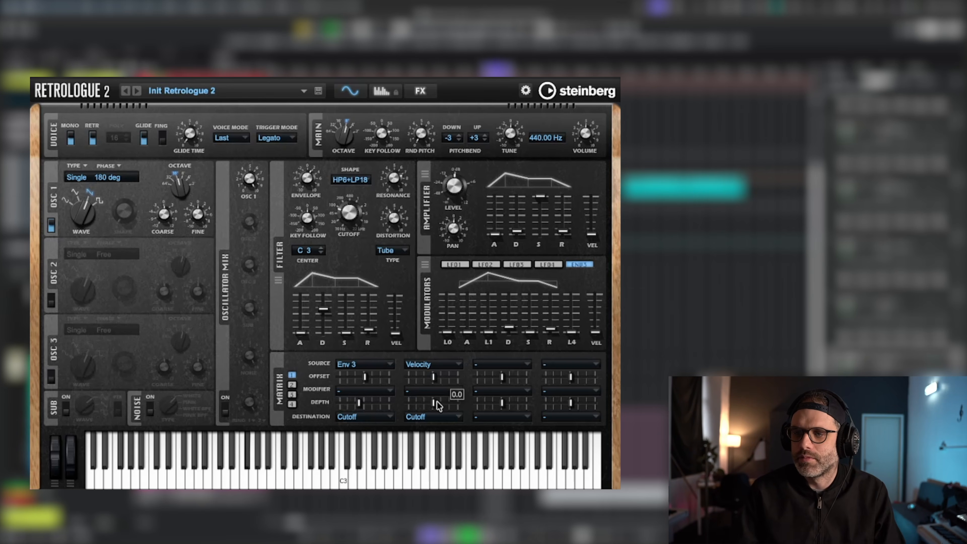
{"action": "left_click_drag", "start_coordinate": [435, 403], "coordinate": [445, 403]}
{"action": "left_click_drag", "start_coordinate": [448, 406], "coordinate": [454, 408]}
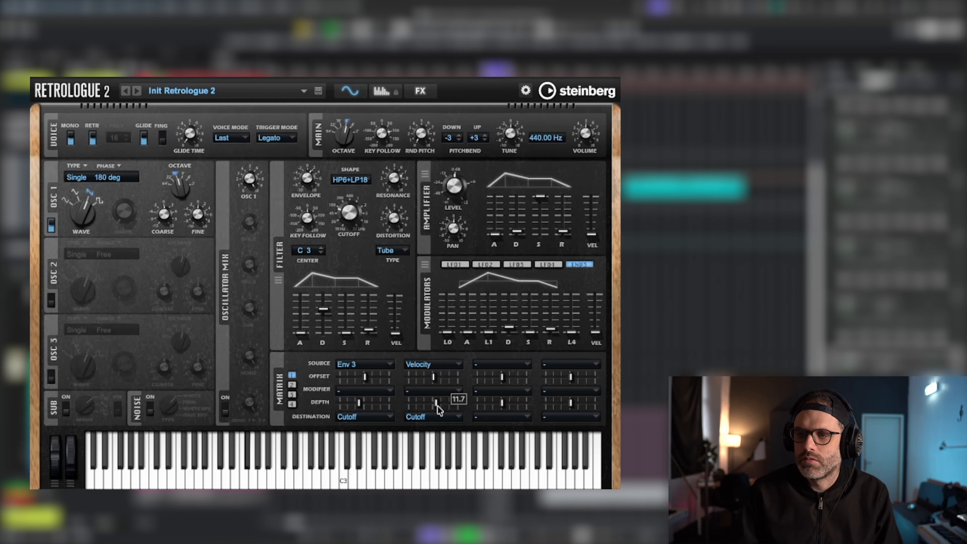
{"action": "left_click_drag", "start_coordinate": [438, 406], "coordinate": [445, 409]}
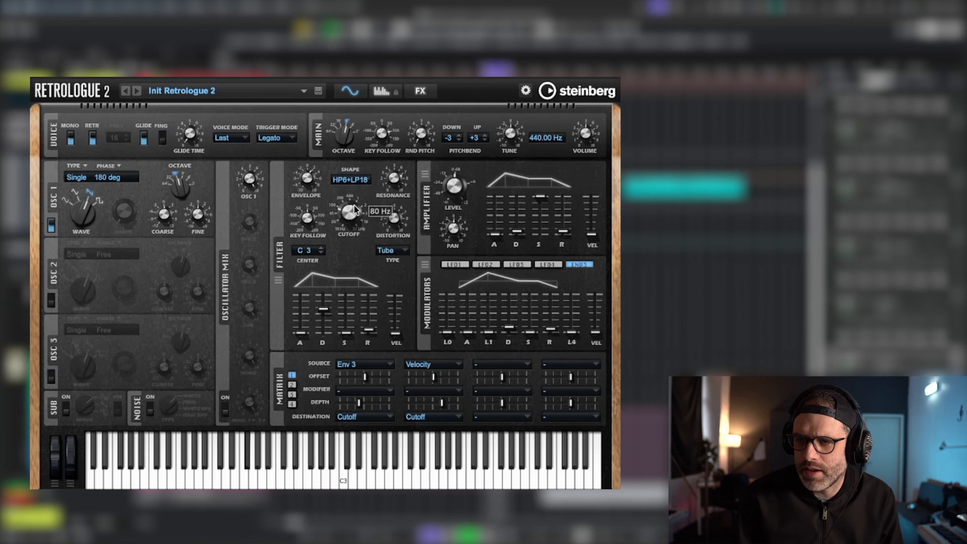
{"action": "mouse_move", "coordinate": [354, 212]}
{"action": "mouse_move", "coordinate": [355, 212]}
{"action": "left_mouse_down"}
{"action": "mouse_move", "coordinate": [353, 196]}
{"action": "mouse_move", "coordinate": [353, 210]}
{"action": "left_mouse_up"}
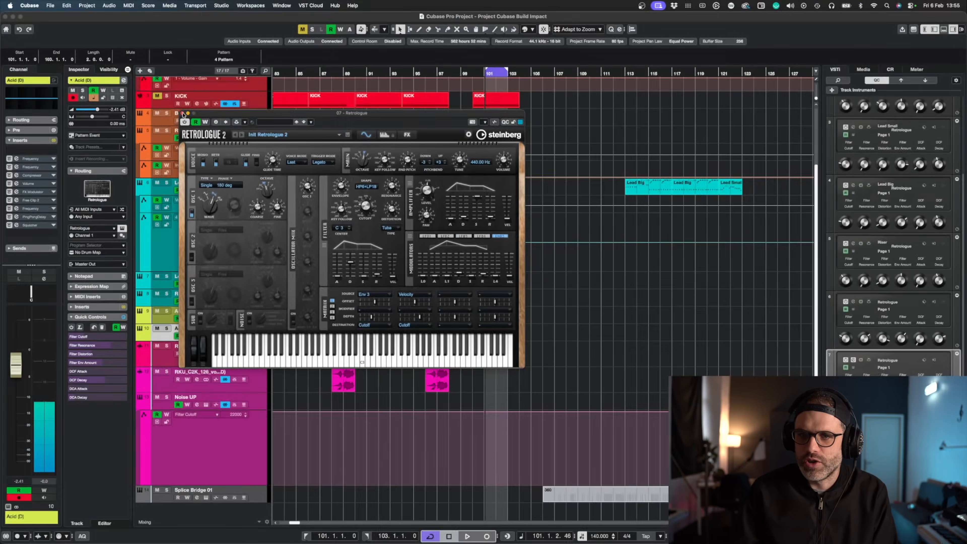
Close the synth and review the velocity lane of the Acid (D) pattern
{"action": "left_click", "coordinate": [183, 113]}
{"action": "double_click", "coordinate": [496, 333]}
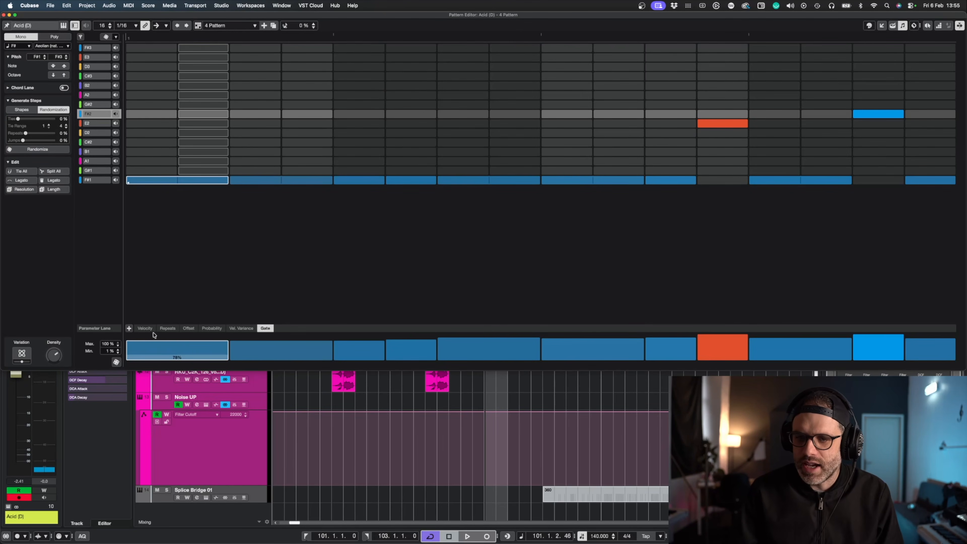
{"action": "left_click", "coordinate": [144, 328]}
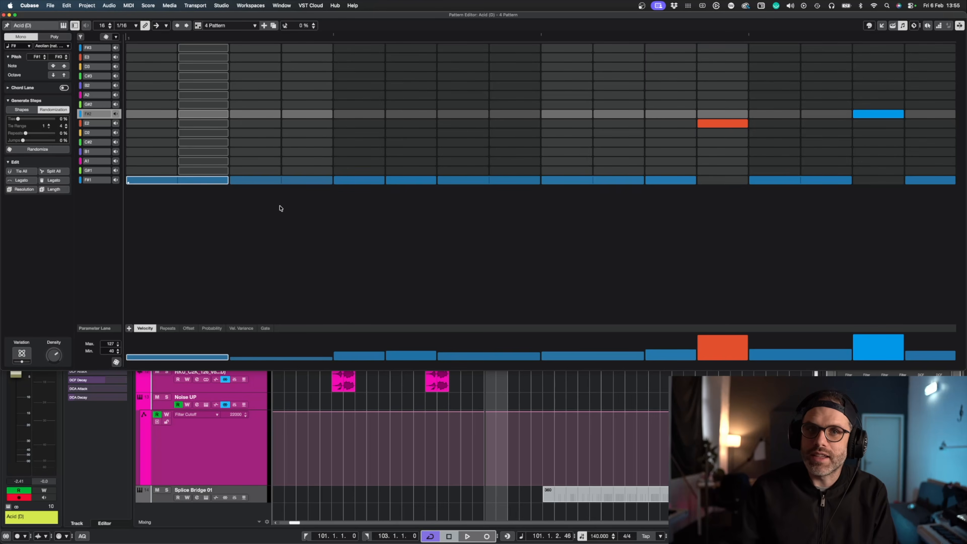
{"action": "key", "text": "Return"}
Reopen the synth with the pattern playing and try a glide time of 102 ms before turning it back down
{"action": "key", "text": "space"}
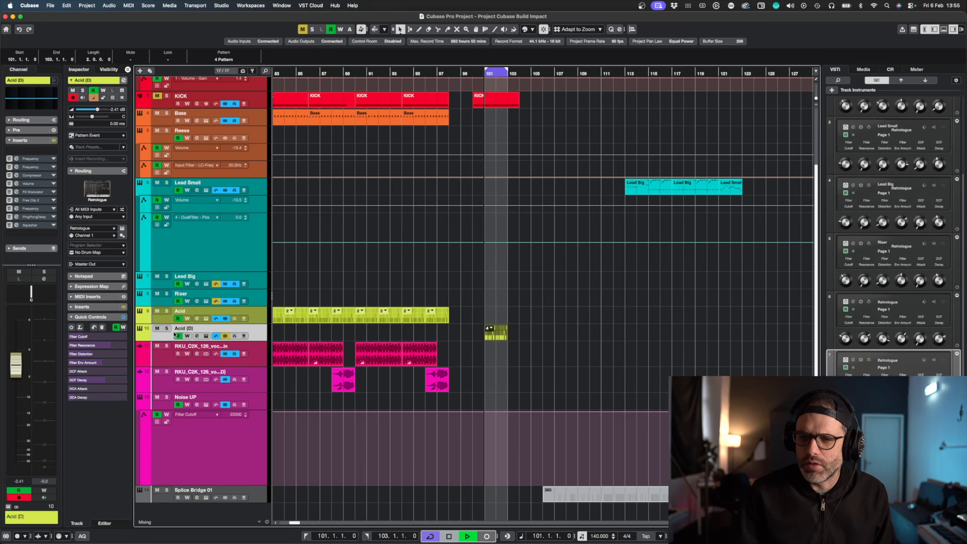
{"action": "left_click", "coordinate": [206, 335]}
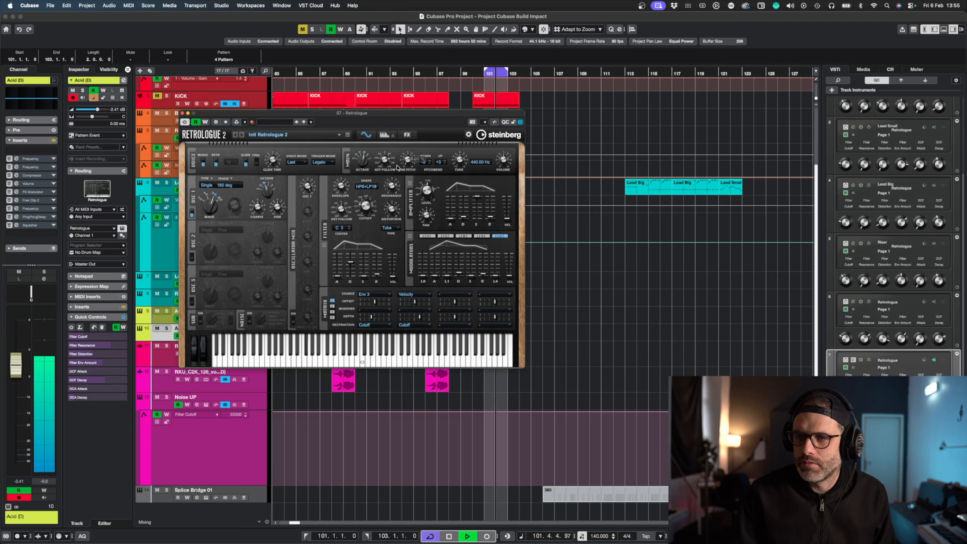
{"action": "mouse_move", "coordinate": [275, 165]}
{"action": "key", "text": "space"}
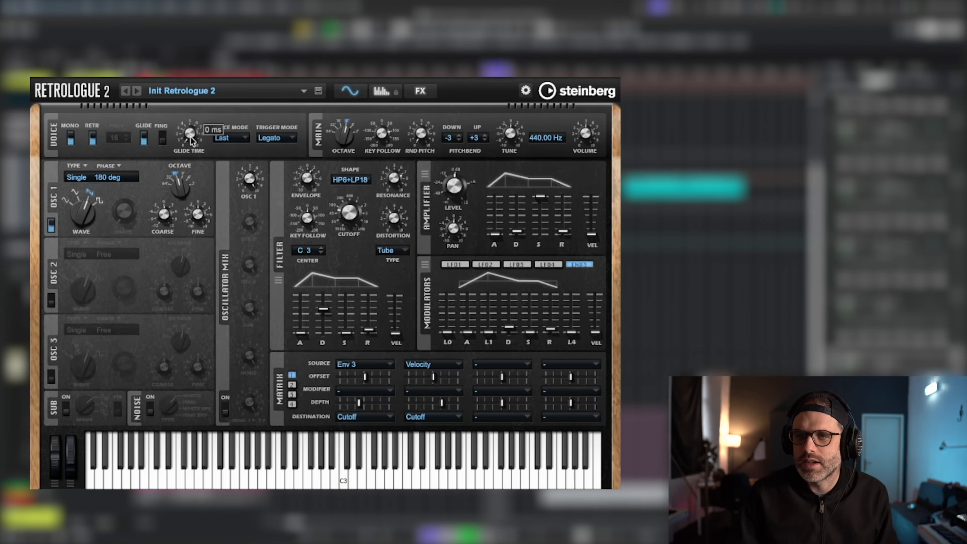
{"action": "mouse_move", "coordinate": [191, 137]}
{"action": "left_mouse_down"}
{"action": "mouse_move", "coordinate": [189, 118]}
{"action": "mouse_move", "coordinate": [191, 134]}
{"action": "left_mouse_up"}
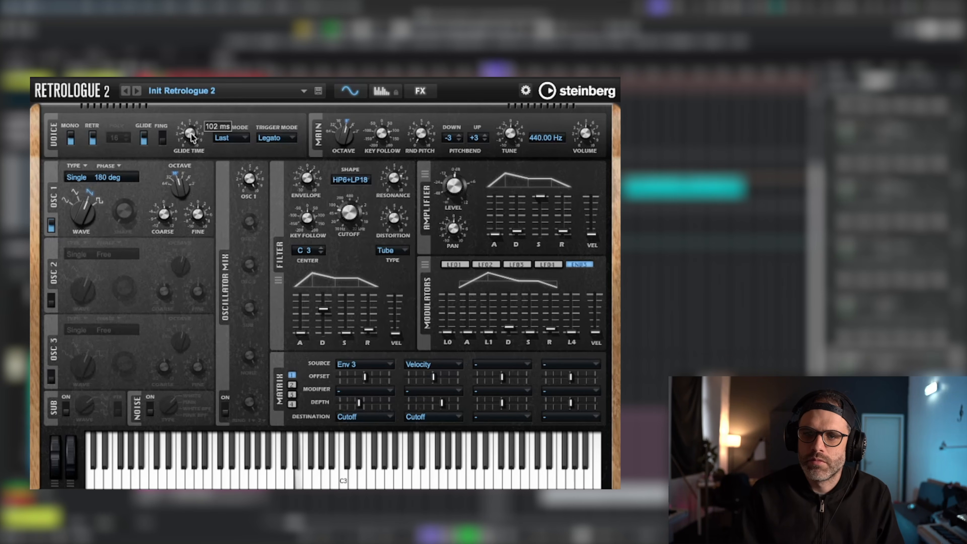
{"action": "left_click_drag", "start_coordinate": [192, 143], "coordinate": [192, 149]}
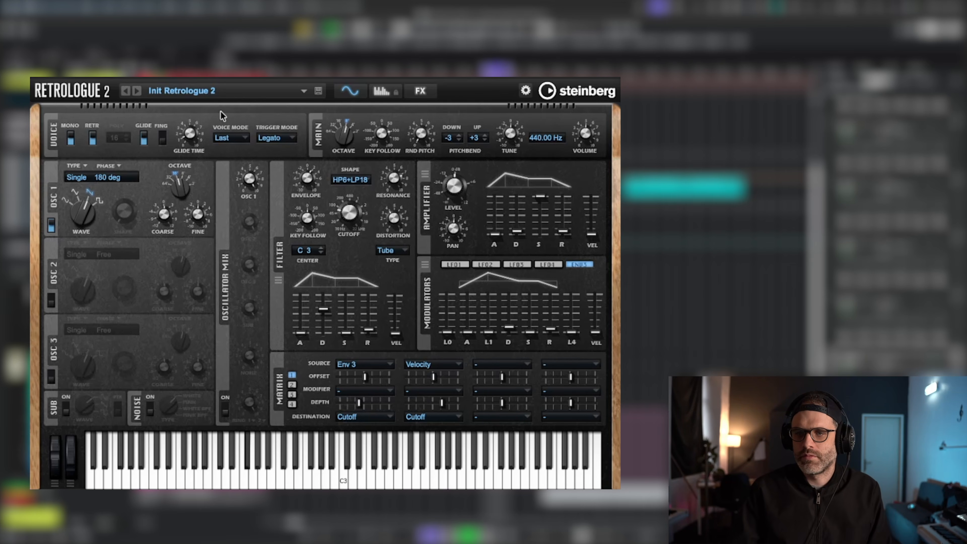
Sweep the filter cutoff by ear and set the filter envelope amount to 31.0 %
{"action": "mouse_move", "coordinate": [351, 212]}
{"action": "mouse_move", "coordinate": [351, 211]}
{"action": "left_mouse_down"}
{"action": "mouse_move", "coordinate": [353, 202]}
{"action": "mouse_move", "coordinate": [355, 210]}
{"action": "left_mouse_up"}
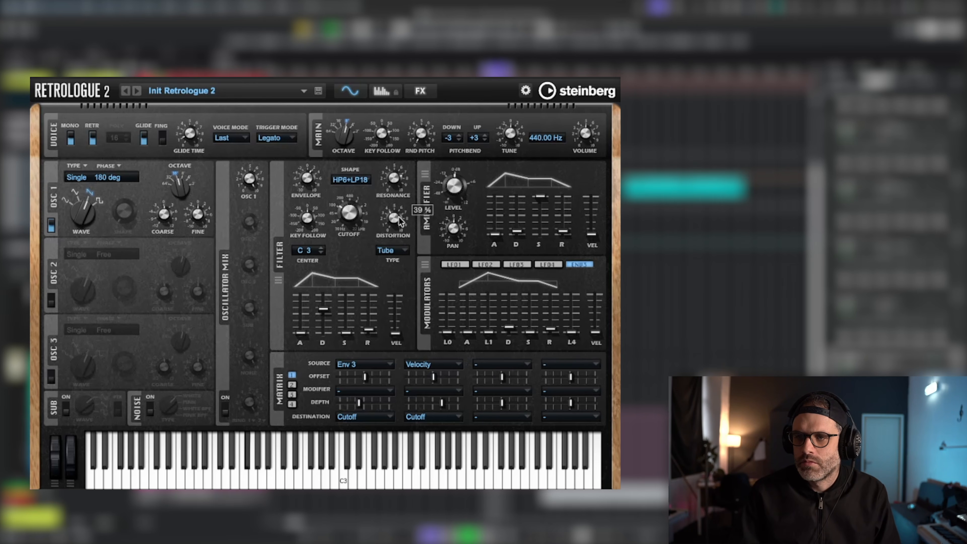
{"action": "mouse_move", "coordinate": [402, 187]}
{"action": "left_click_drag", "start_coordinate": [352, 211], "coordinate": [327, 191]}
{"action": "mouse_move", "coordinate": [311, 179]}
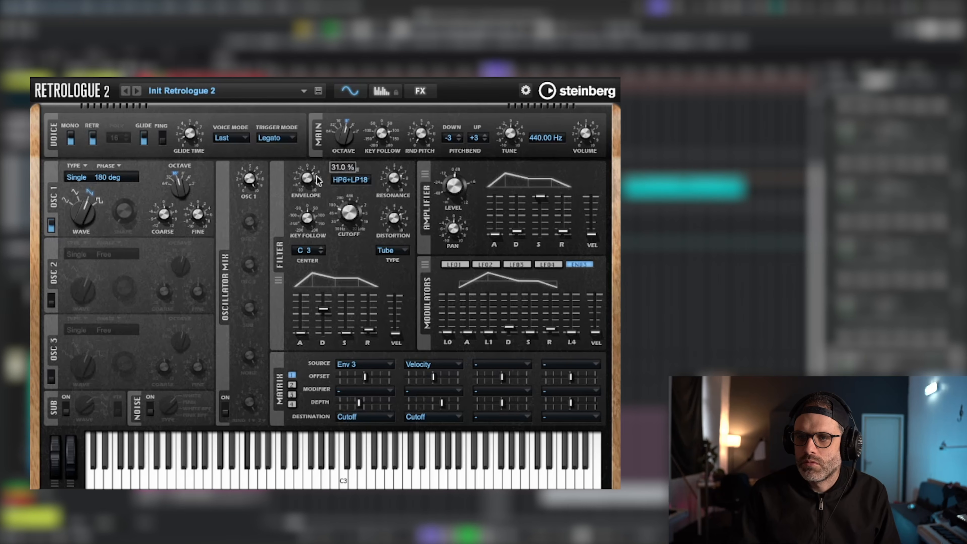
Set the filter envelope decay to about 6775 ms and rebalance the cutoff and envelope amount
{"action": "left_click_drag", "start_coordinate": [323, 312], "coordinate": [328, 306]}
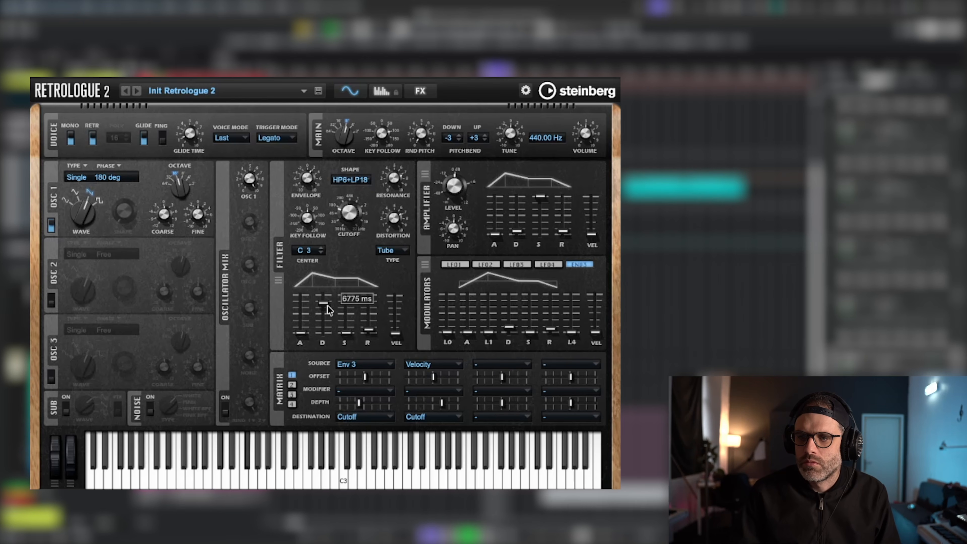
{"action": "left_click_drag", "start_coordinate": [349, 211], "coordinate": [312, 188]}
{"action": "left_click_drag", "start_coordinate": [348, 213], "coordinate": [348, 234]}
{"action": "left_click_drag", "start_coordinate": [313, 174], "coordinate": [312, 169]}
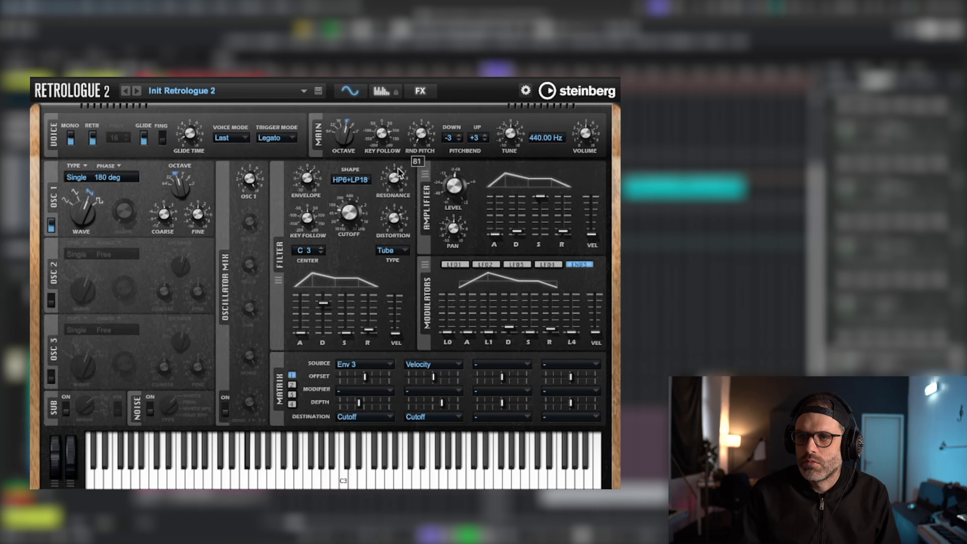
{"action": "left_click_drag", "start_coordinate": [349, 212], "coordinate": [351, 216]}
Compare the BP24 and LP24 filter shapes by ear and return to HP6+LP18
{"action": "left_click", "coordinate": [357, 182]}
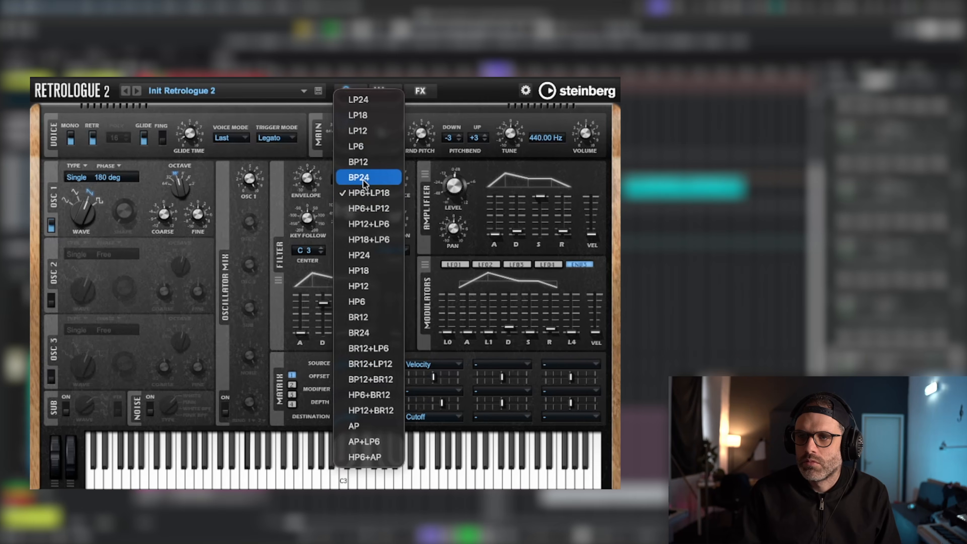
{"action": "left_click", "coordinate": [358, 177]}
{"action": "left_click", "coordinate": [352, 178]}
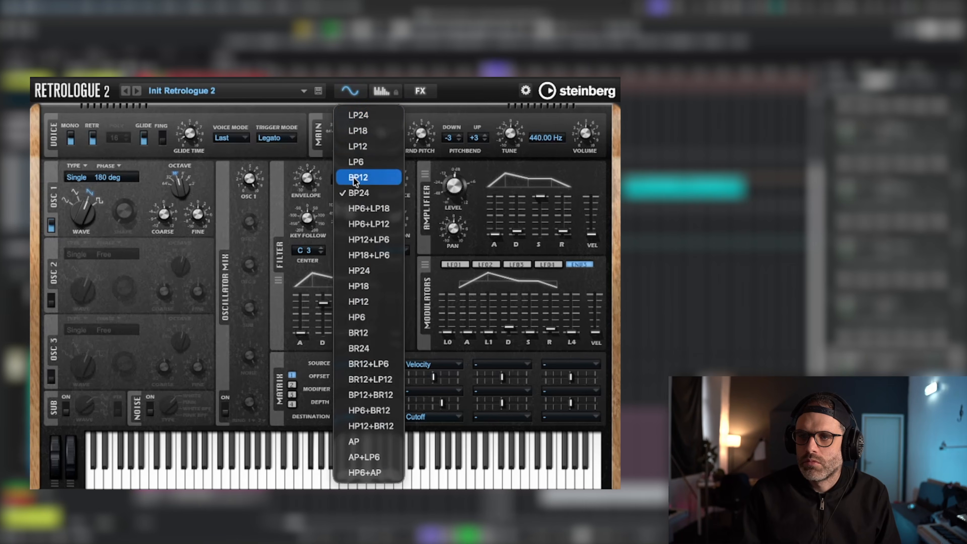
{"action": "left_click", "coordinate": [360, 115]}
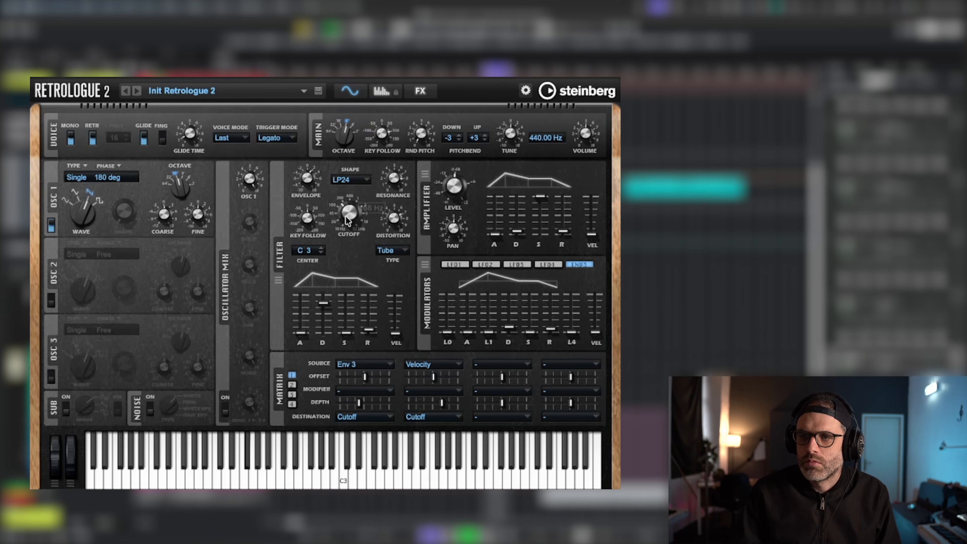
{"action": "left_click", "coordinate": [350, 186]}
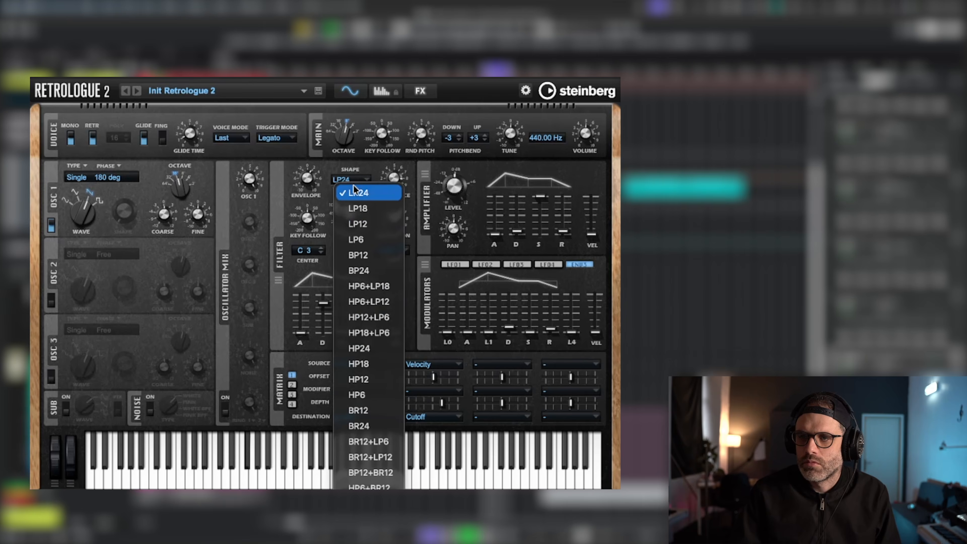
{"action": "left_click", "coordinate": [352, 283]}
Rebalance the filter by ear with a shorter envelope decay and a filter envelope amount of 12.0 %
{"action": "mouse_move", "coordinate": [344, 209]}
{"action": "left_mouse_down"}
{"action": "mouse_move", "coordinate": [348, 192]}
{"action": "mouse_move", "coordinate": [339, 200]}
{"action": "left_mouse_up"}
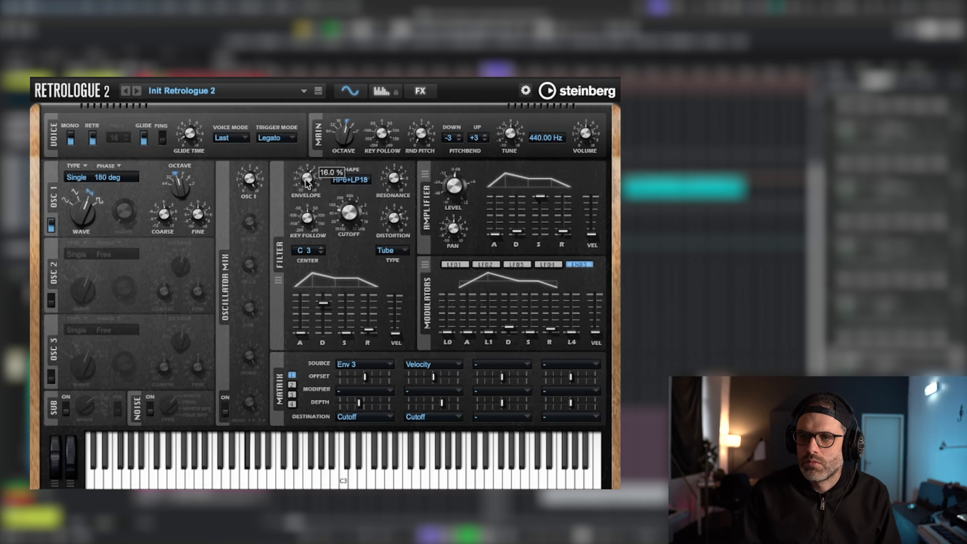
{"action": "left_click_drag", "start_coordinate": [343, 185], "coordinate": [343, 186]}
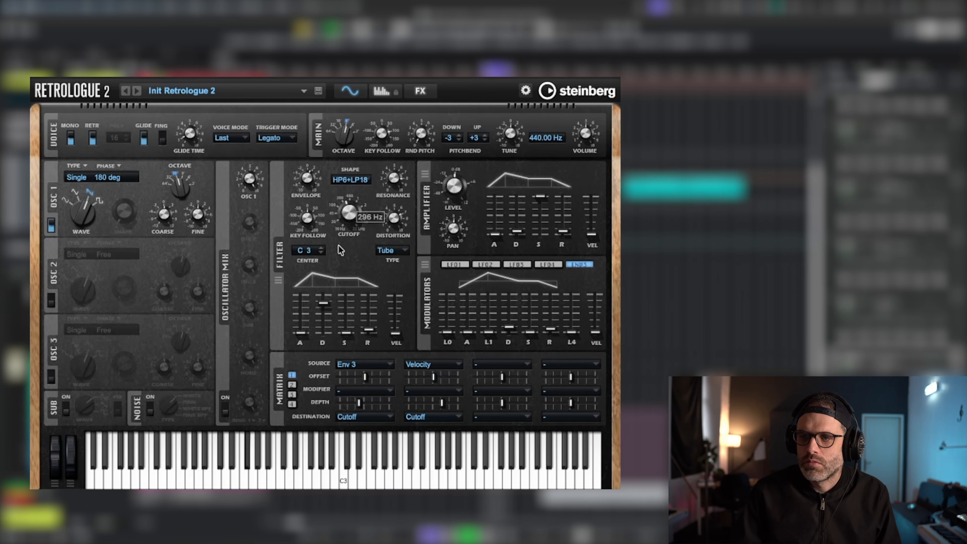
{"action": "left_click_drag", "start_coordinate": [326, 302], "coordinate": [327, 310]}
{"action": "left_click_drag", "start_coordinate": [356, 216], "coordinate": [354, 231]}
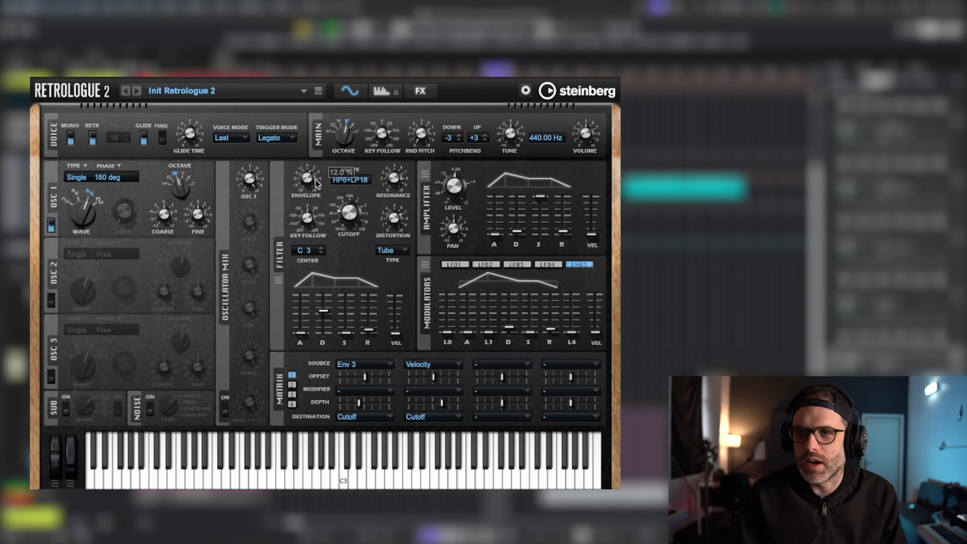
Enable the synth's delay effect with a 12 % mix and adjust its high frequency to about 14 kHz
{"action": "left_click", "coordinate": [420, 91]}
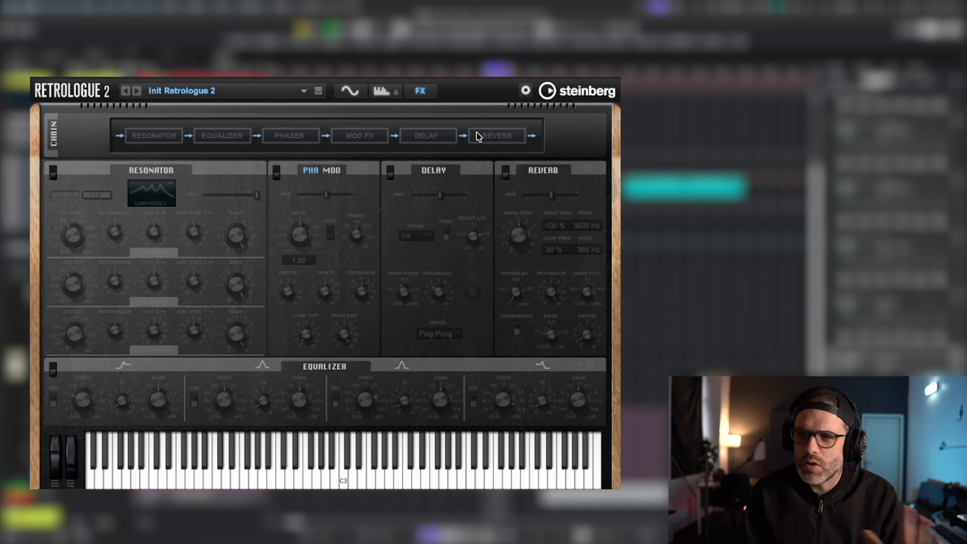
{"action": "left_click", "coordinate": [424, 136]}
{"action": "left_click_drag", "start_coordinate": [437, 199], "coordinate": [422, 203]}
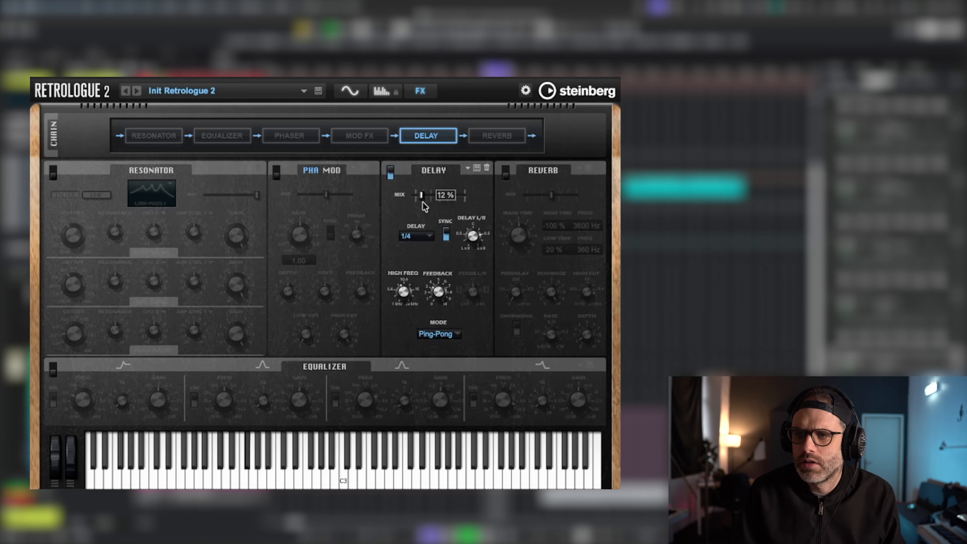
{"action": "left_click_drag", "start_coordinate": [406, 297], "coordinate": [414, 270]}
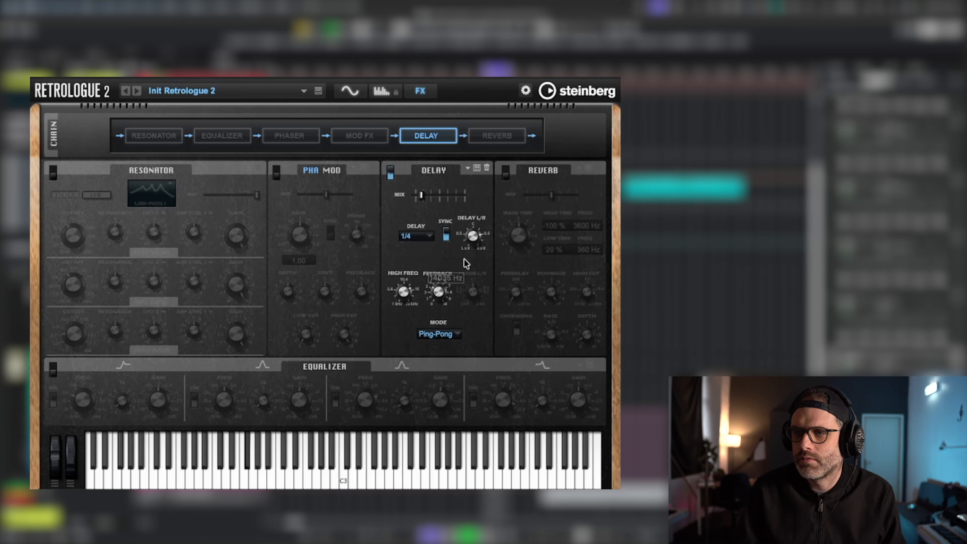
Enable the reverb effect and reduce its mix to a low amount
{"action": "left_click", "coordinate": [505, 171]}
{"action": "mouse_move", "coordinate": [552, 197]}
{"action": "left_click_drag", "start_coordinate": [551, 196], "coordinate": [530, 201]}
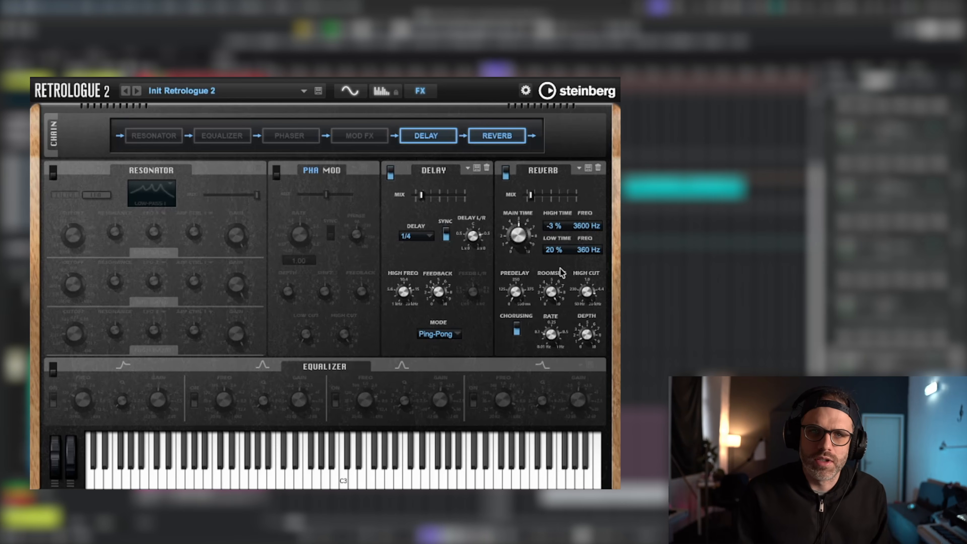
Enable the equalizer effect and adjust the gain and frequency of its high band by ear
{"action": "left_click", "coordinate": [215, 138]}
{"action": "mouse_move", "coordinate": [83, 398]}
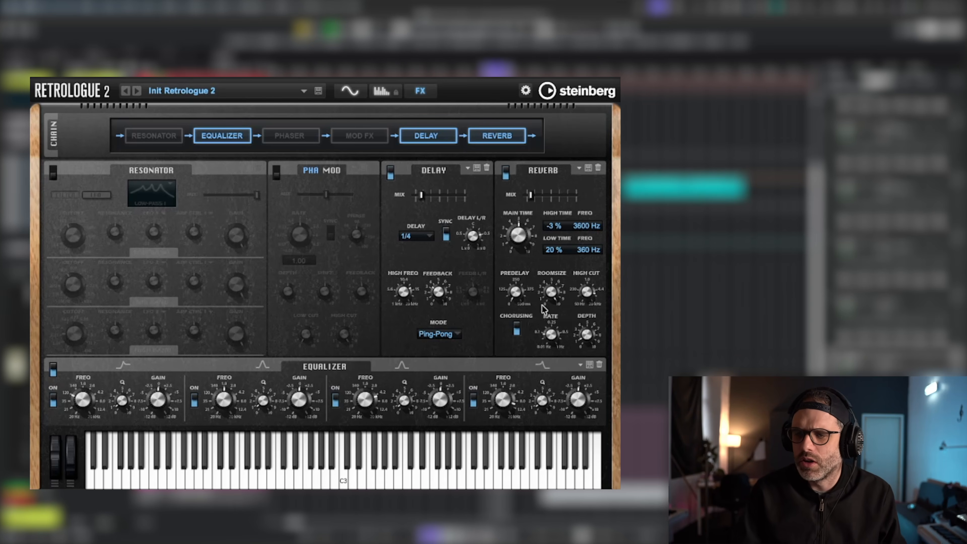
{"action": "left_click_drag", "start_coordinate": [576, 401], "coordinate": [580, 398]}
{"action": "left_click_drag", "start_coordinate": [510, 400], "coordinate": [508, 417]}
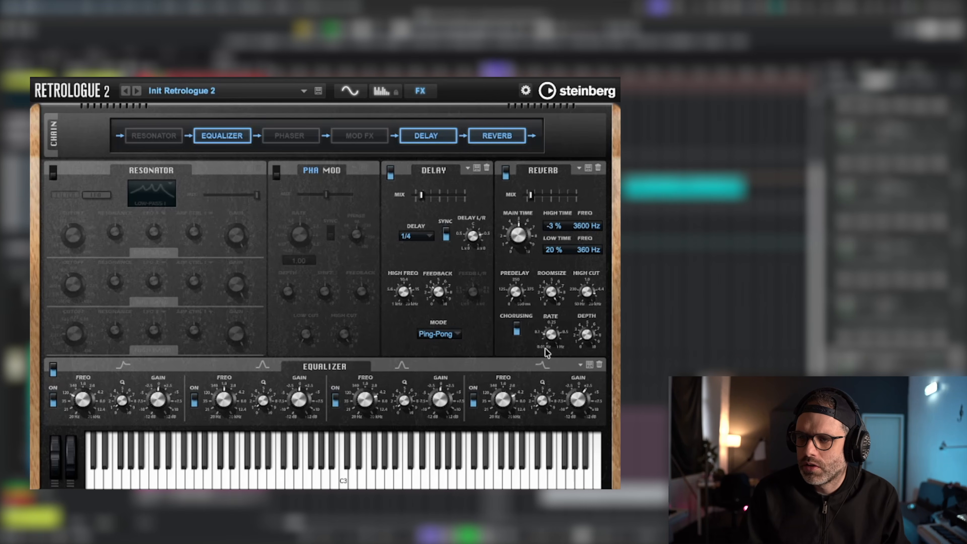
{"action": "left_click_drag", "start_coordinate": [572, 400], "coordinate": [592, 396]}
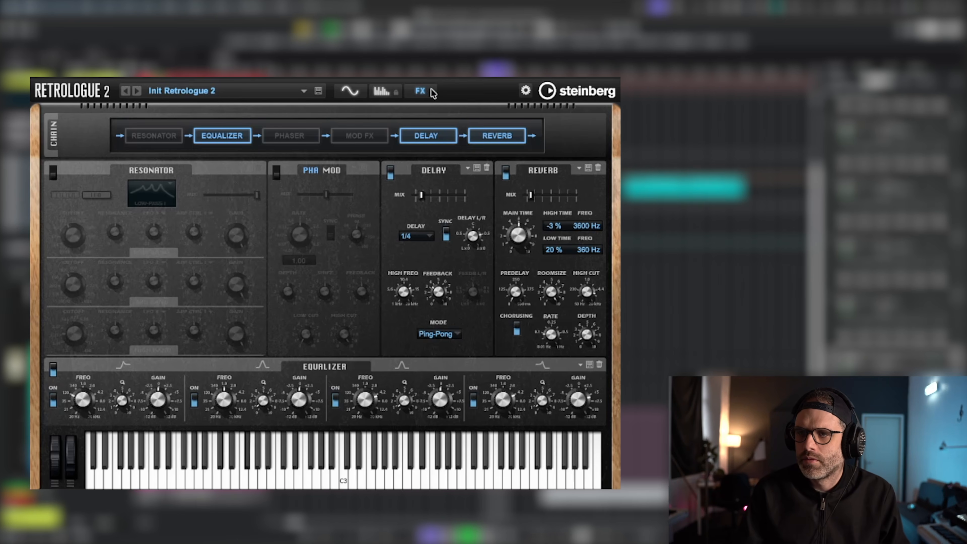
Return to the synth page, fine-tune the filter cutoff by ear and close the synth
{"action": "left_click", "coordinate": [350, 91]}
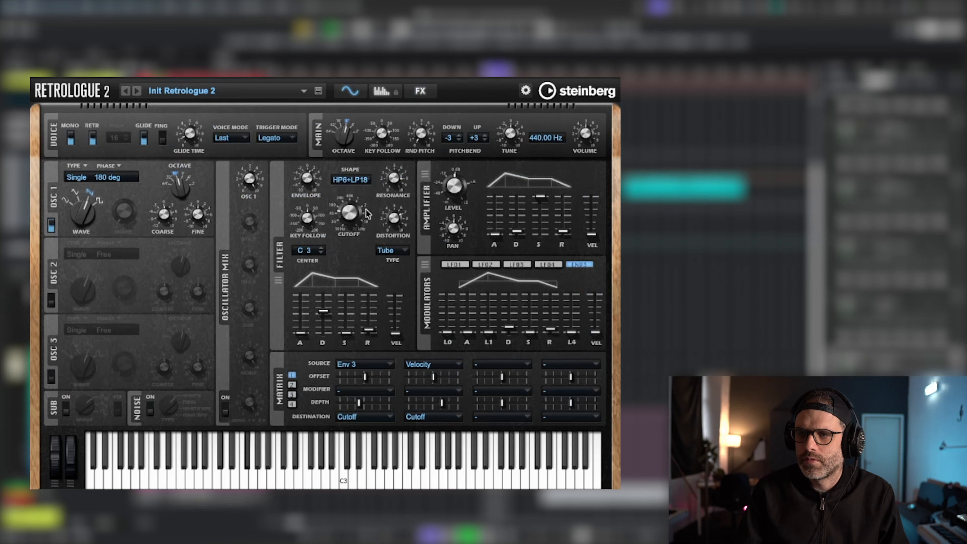
{"action": "mouse_move", "coordinate": [352, 212]}
{"action": "left_mouse_down"}
{"action": "mouse_move", "coordinate": [349, 153]}
{"action": "mouse_move", "coordinate": [348, 209]}
{"action": "left_mouse_up"}
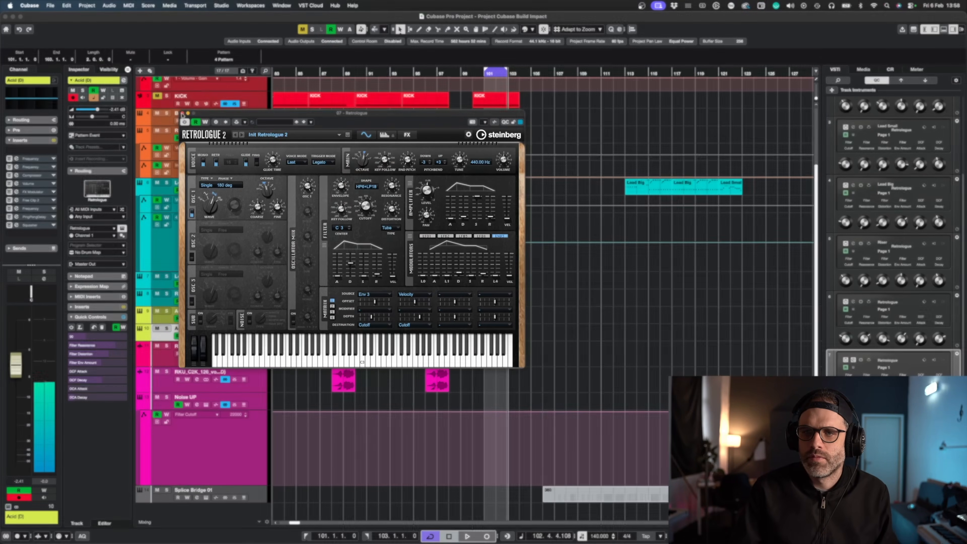
{"action": "left_click", "coordinate": [184, 113]}
Copy the Bass part to bar 100 beneath the kick part and start playing the loop
{"action": "left_click_drag", "start_coordinate": [438, 120], "coordinate": [509, 120]}
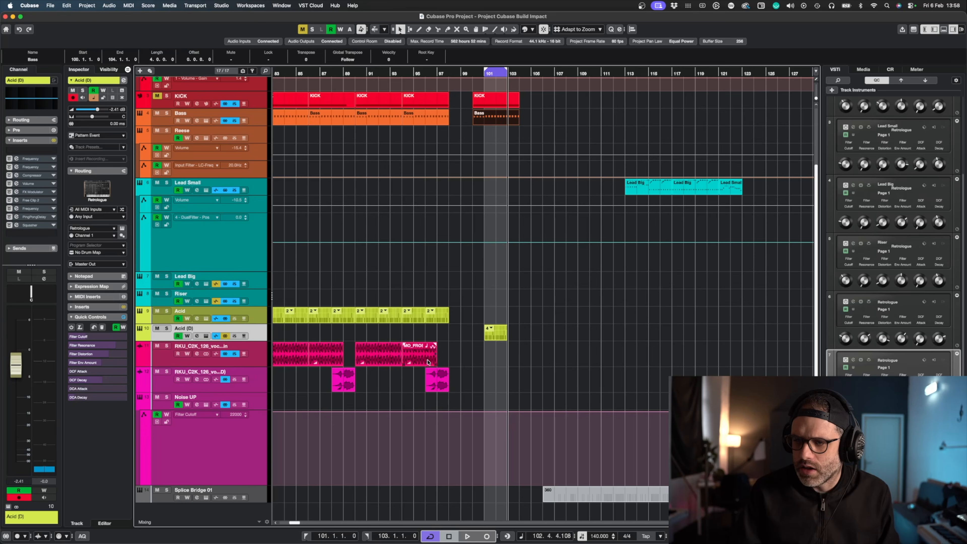
{"action": "left_click", "coordinate": [494, 299]}
{"action": "key", "text": "space"}
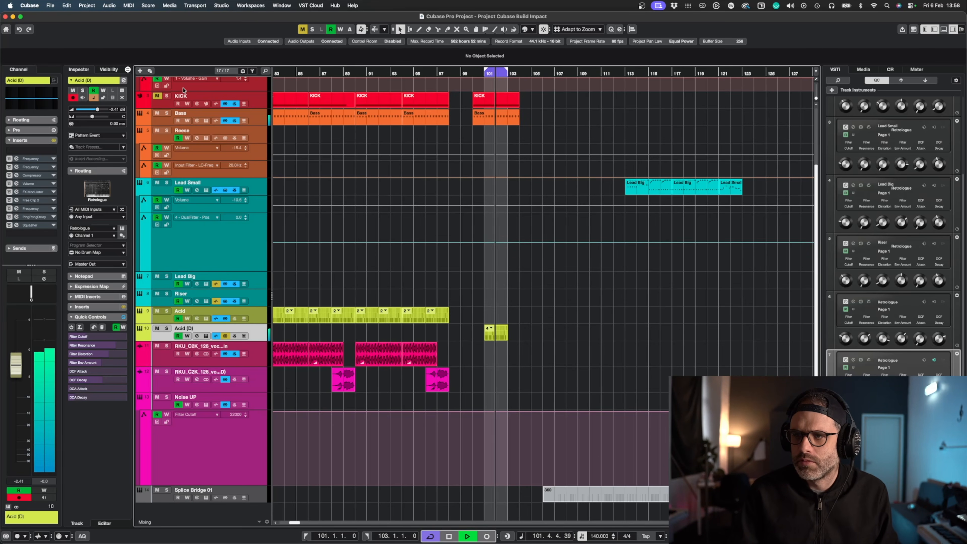
Unmute the KICK track, lower the Acid (D) channel level against it and stop playback
{"action": "left_click", "coordinate": [157, 96]}
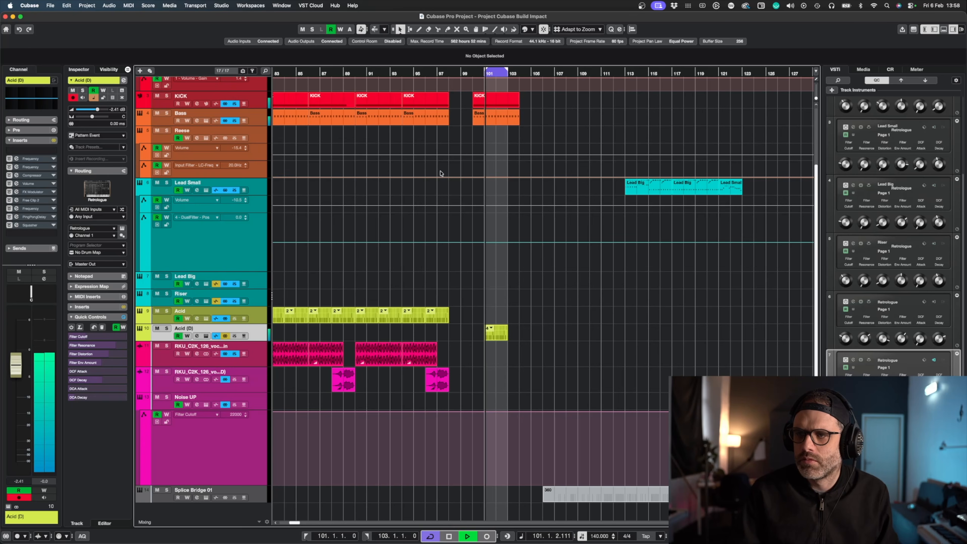
{"action": "left_click_drag", "start_coordinate": [20, 365], "coordinate": [21, 377]}
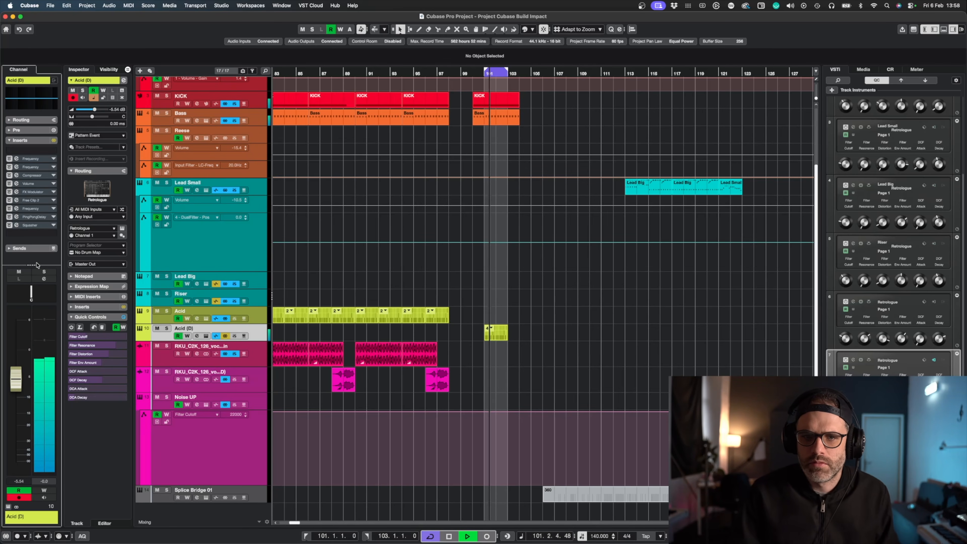
{"action": "key", "text": "space"}
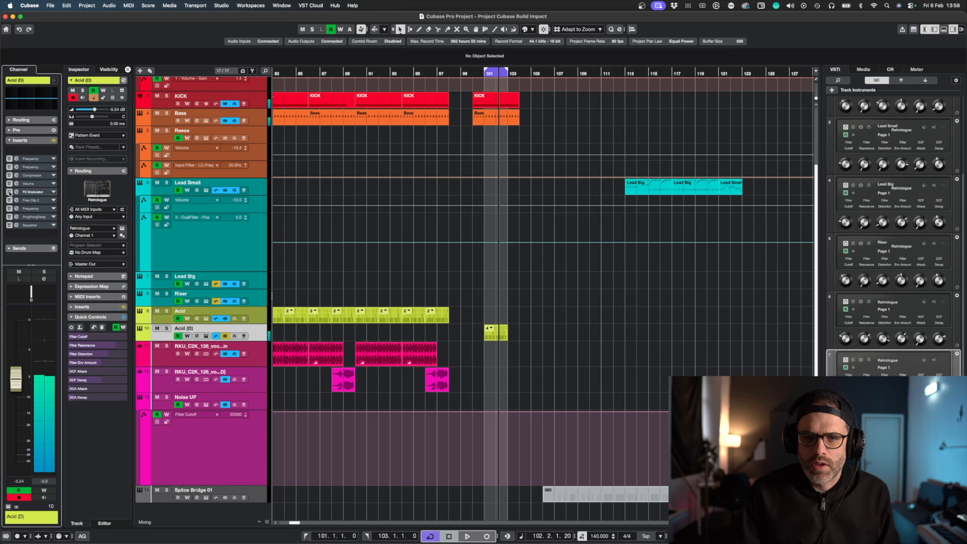
Activate the Volume insert on the Acid (D) channel and open it alongside the track's modulators
{"action": "left_click", "coordinate": [9, 184]}
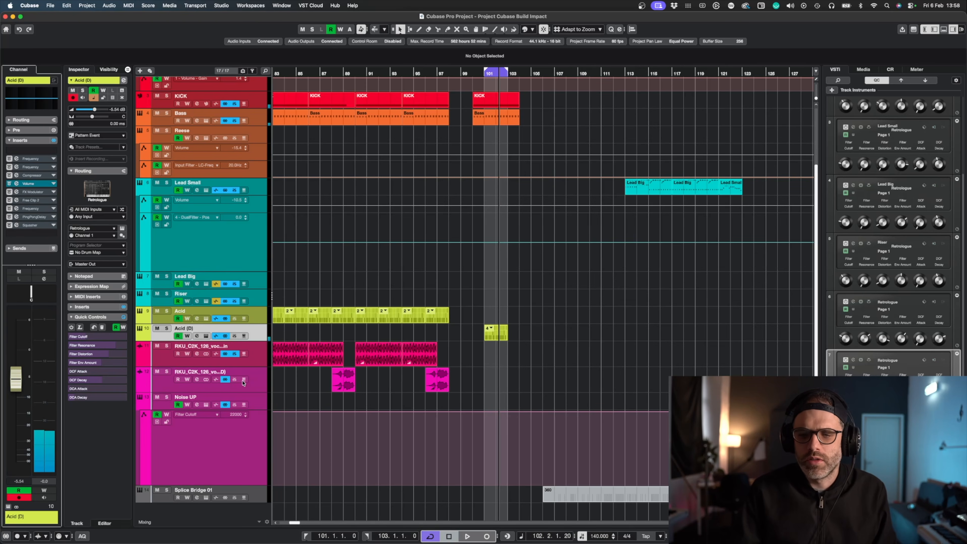
{"action": "left_click", "coordinate": [941, 30]}
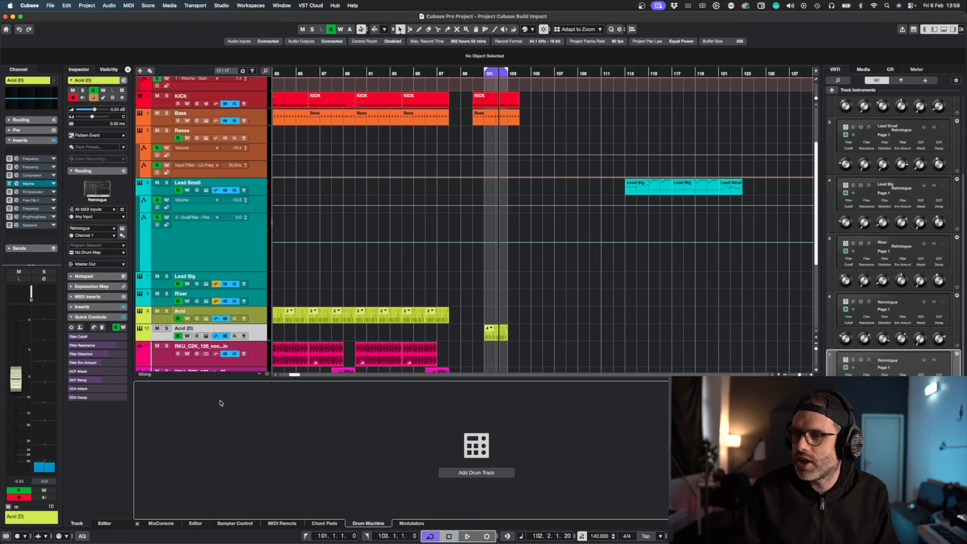
{"action": "left_click", "coordinate": [411, 523]}
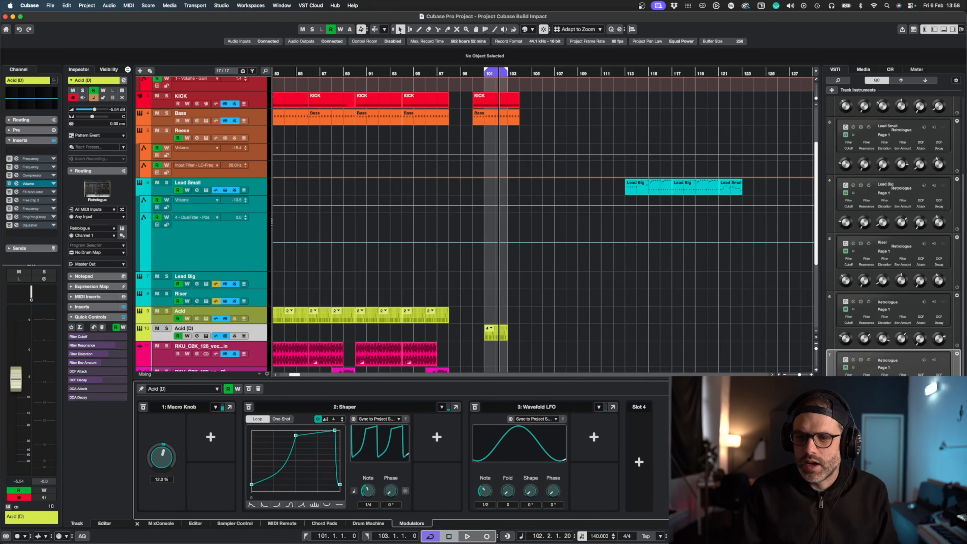
{"action": "left_click", "coordinate": [17, 183]}
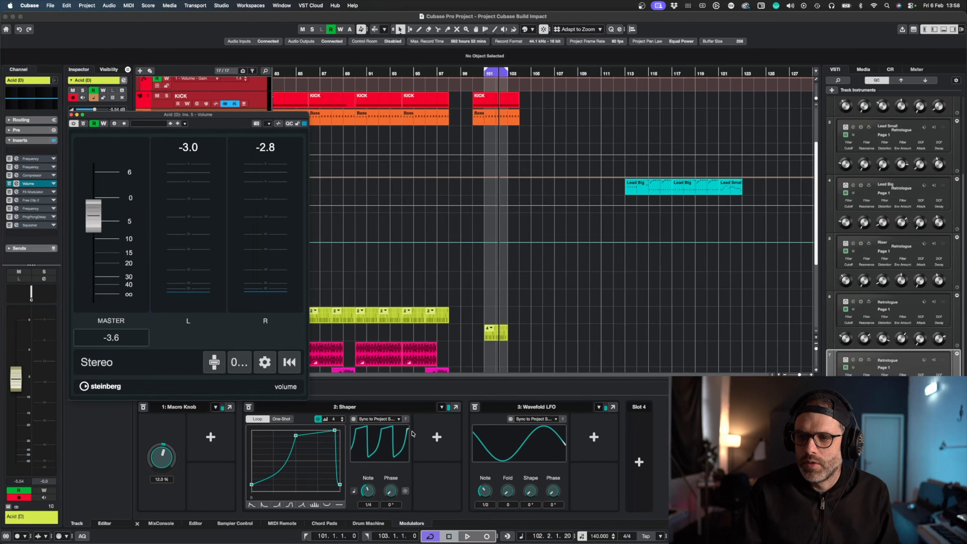
Assign the Shaper modulator to the Volume insert's master gain and play the loop
{"action": "left_click", "coordinate": [434, 438]}
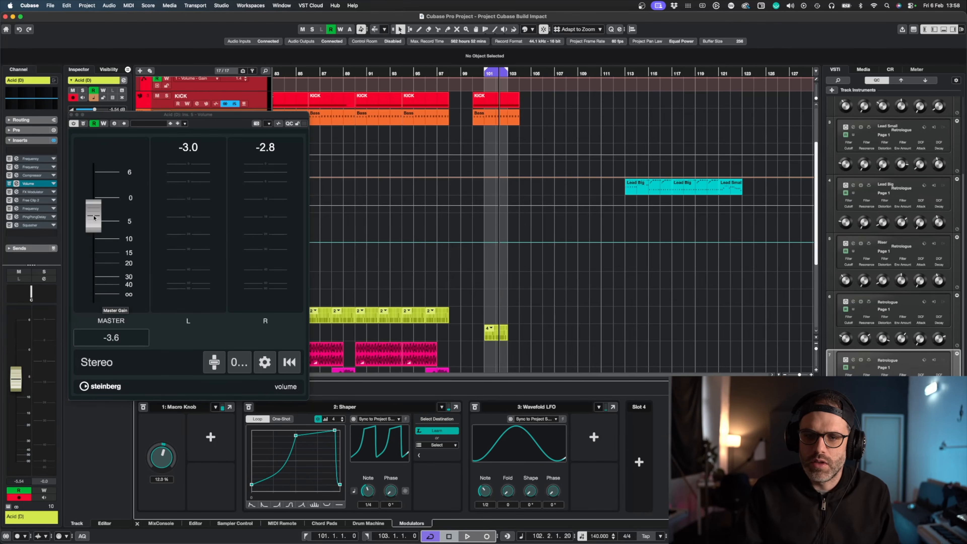
{"action": "left_click", "coordinate": [94, 217]}
{"action": "key", "text": "space"}
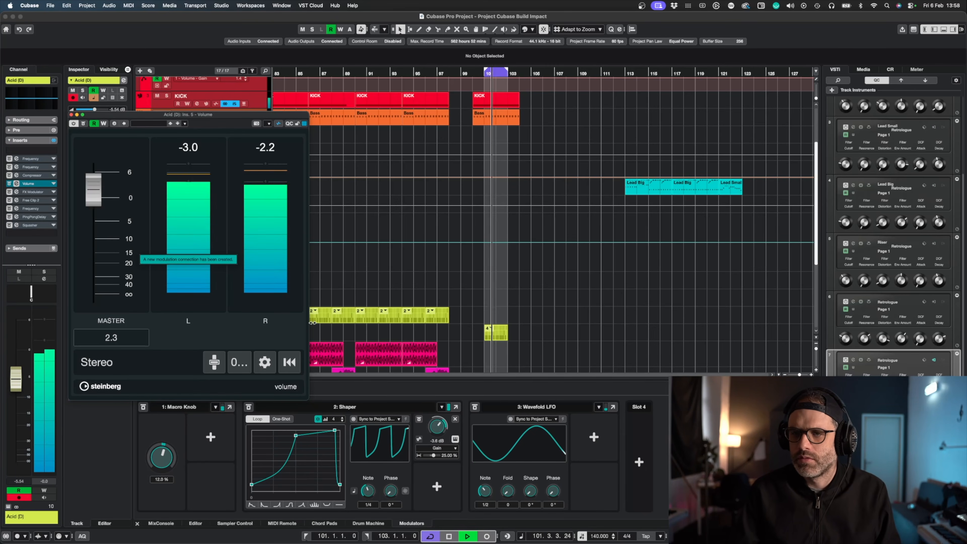
Reduce the Shaper's modulation depth to about 16 %, set the modulated gain to -4.0 dB and close the Volume insert
{"action": "left_click_drag", "start_coordinate": [434, 458], "coordinate": [433, 457]}
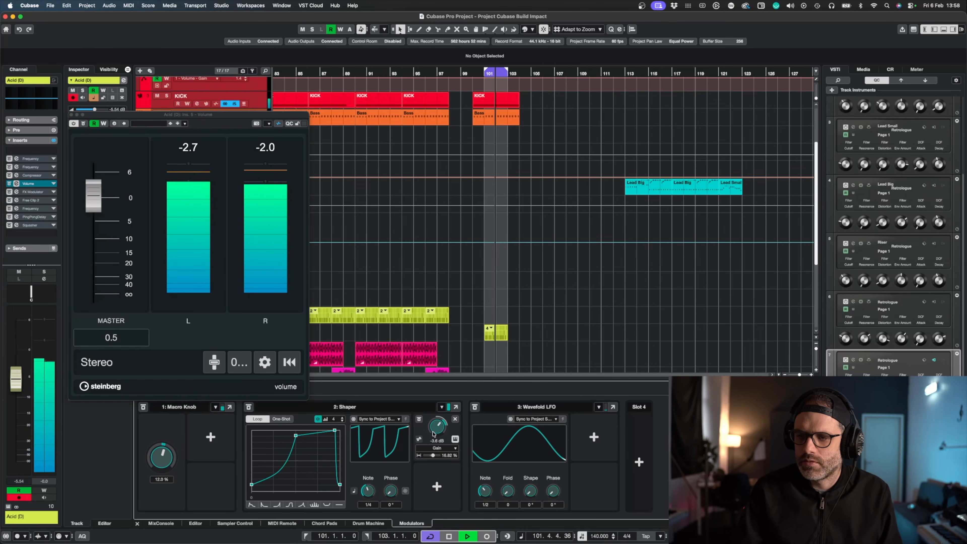
{"action": "left_click_drag", "start_coordinate": [438, 425], "coordinate": [438, 427]}
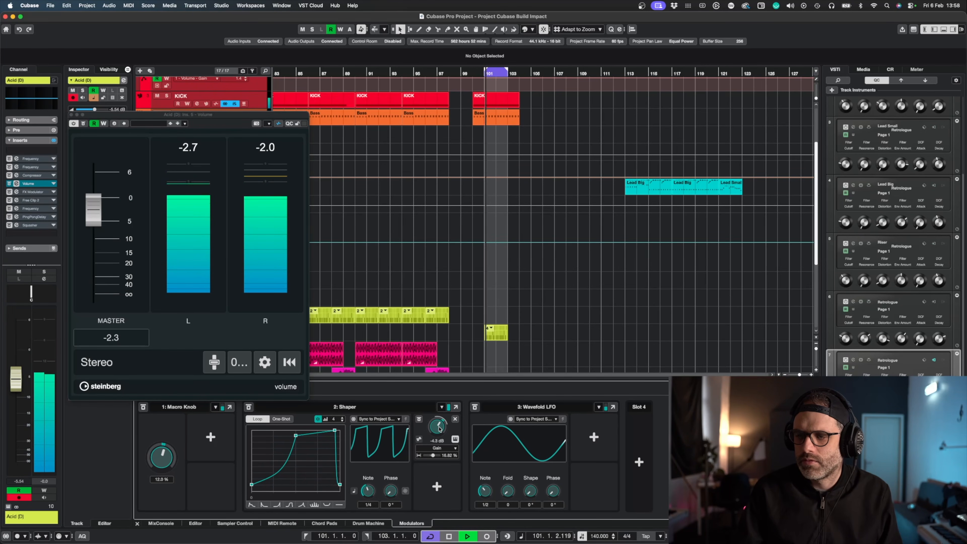
{"action": "left_click", "coordinate": [76, 115]}
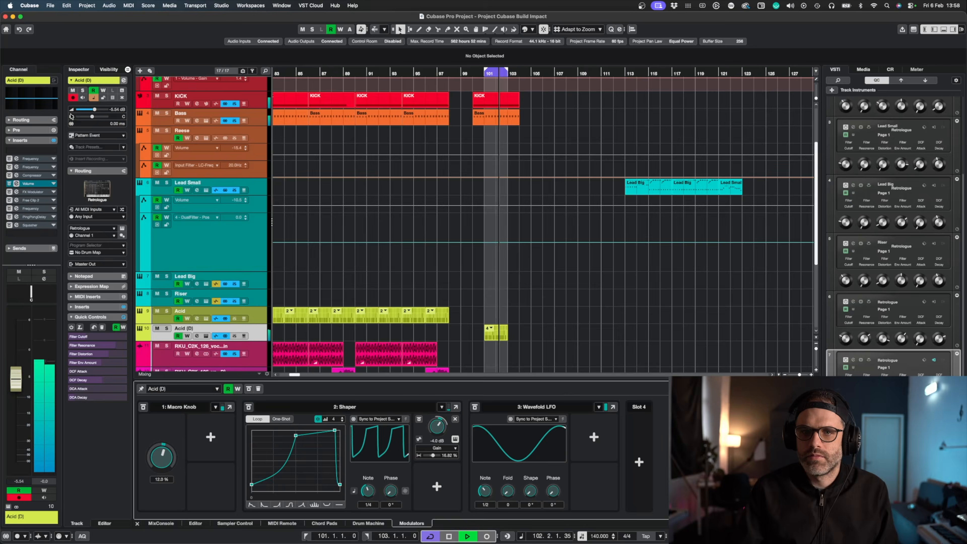
{"action": "key", "text": "space"}
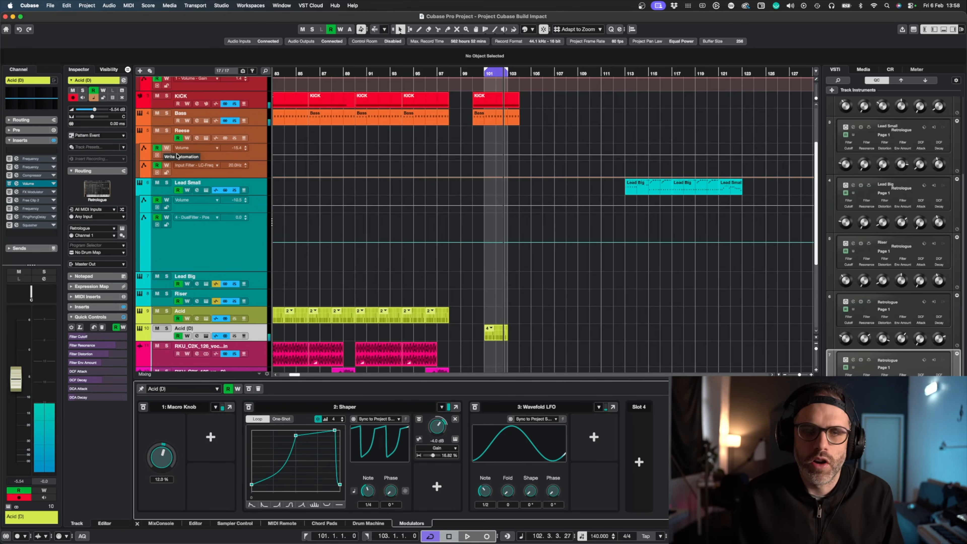
Solo the Acid (D) track and reopen its Retrologue synth
{"action": "left_click", "coordinate": [167, 328]}
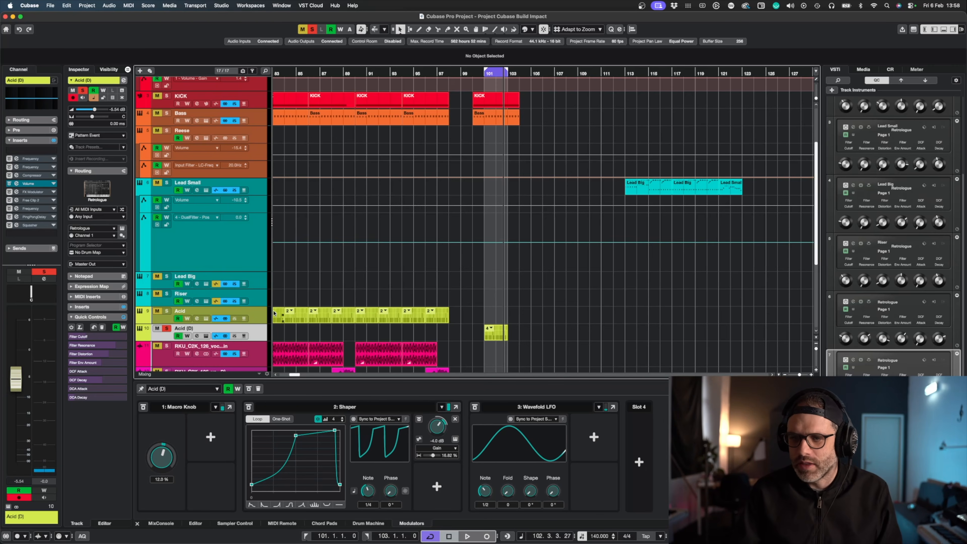
{"action": "left_click", "coordinate": [206, 336]}
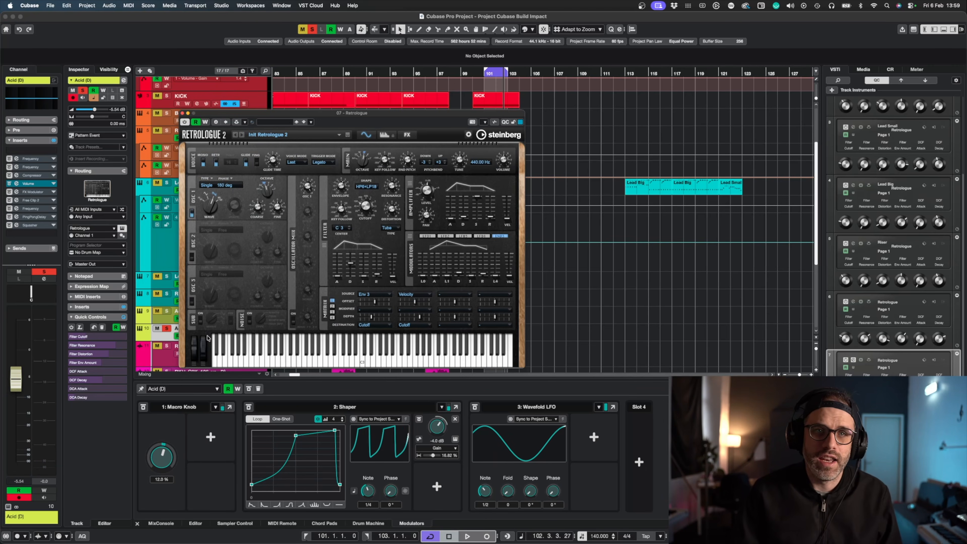